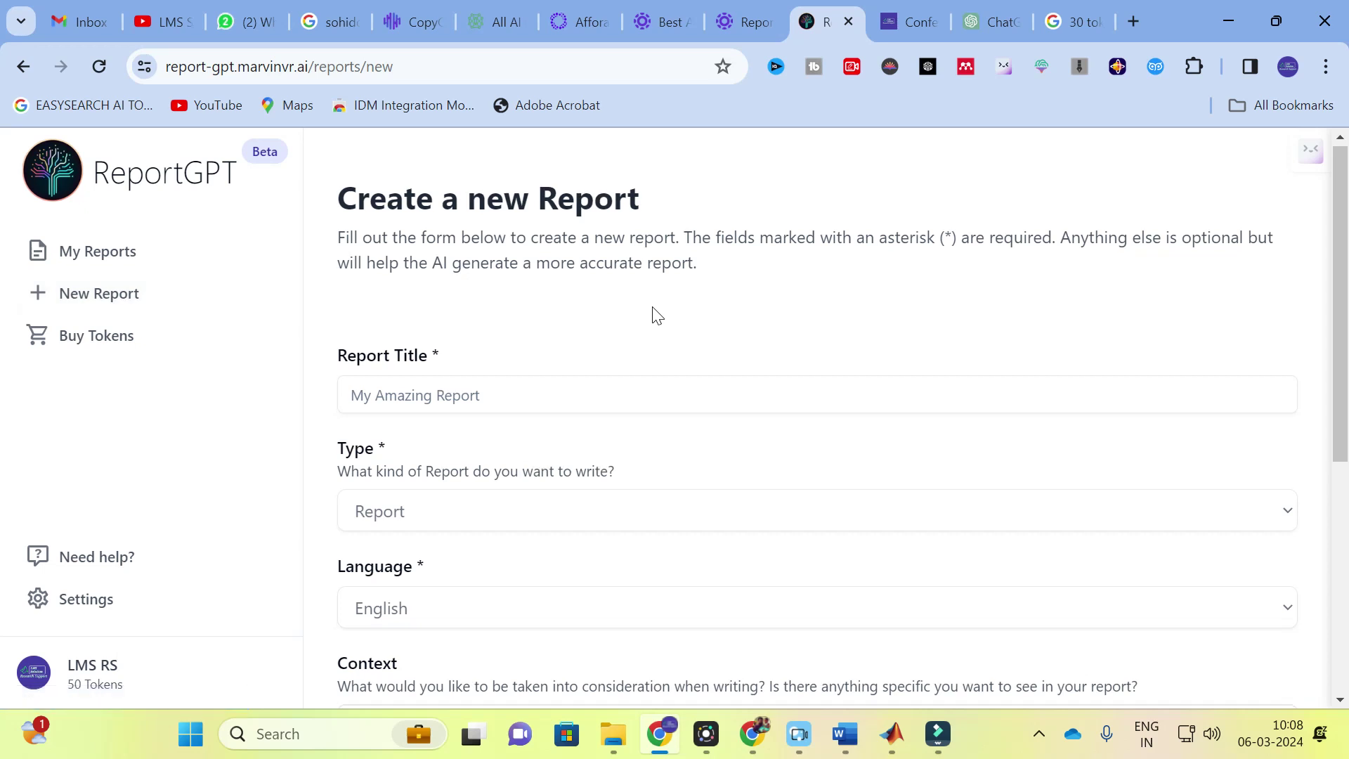
Enter "Machine learning algorithm for mppt in solar pv system" as the report title
click(505, 292)
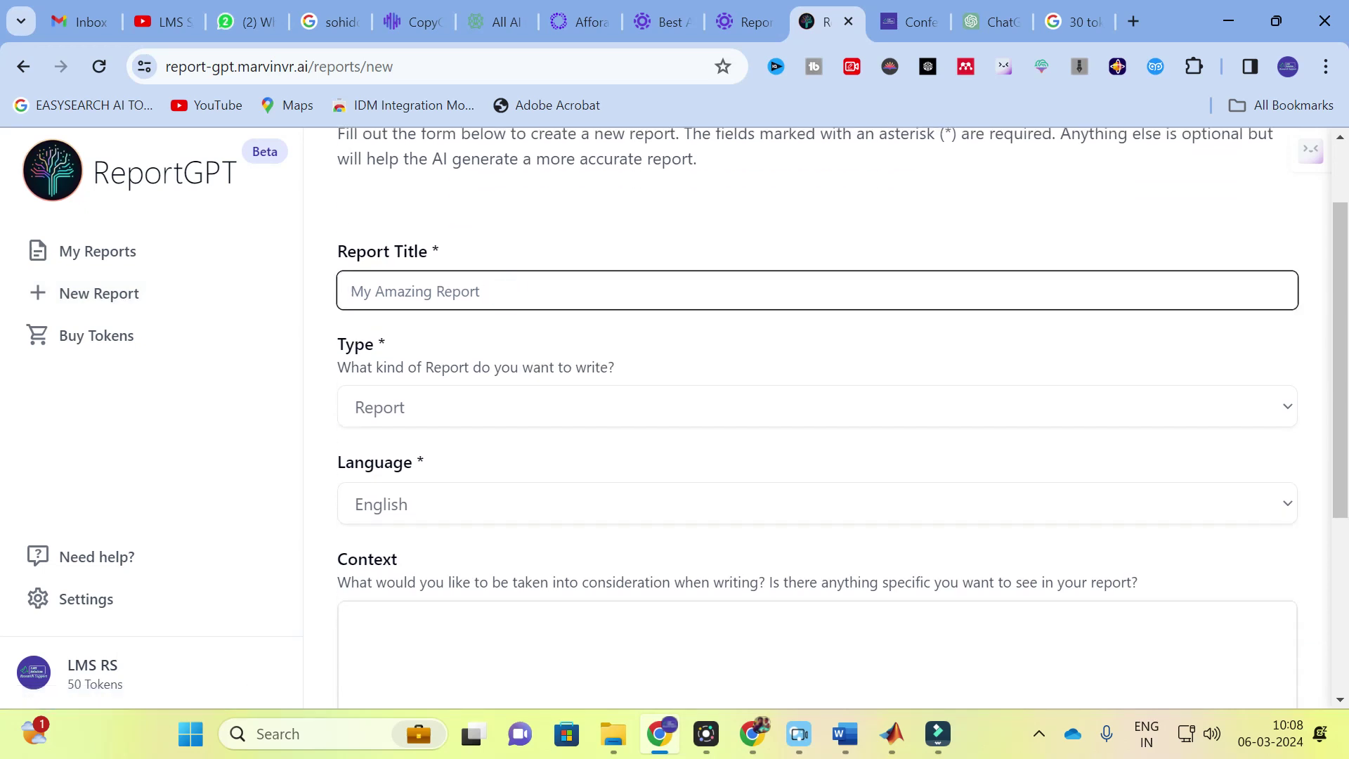
text(Machine learning algorithm )
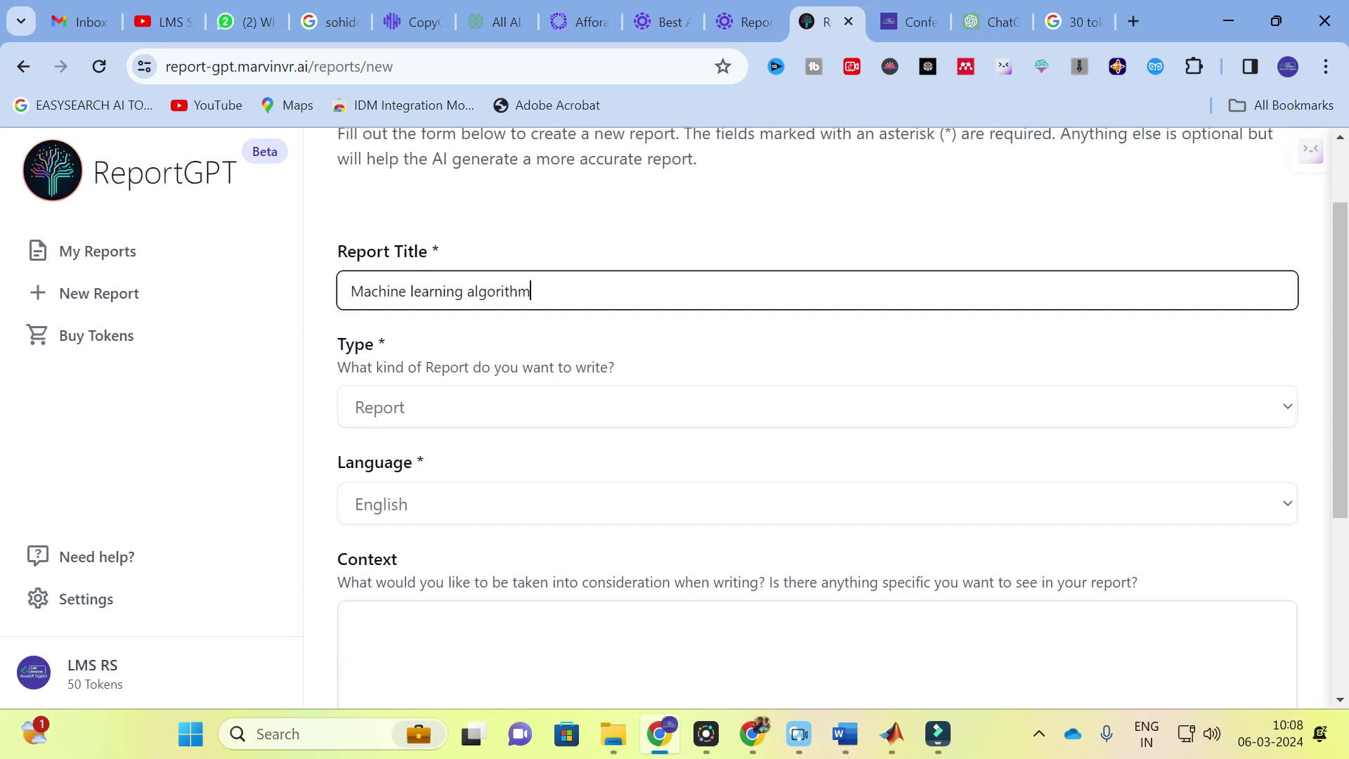
text(for mppt in solar pv system)
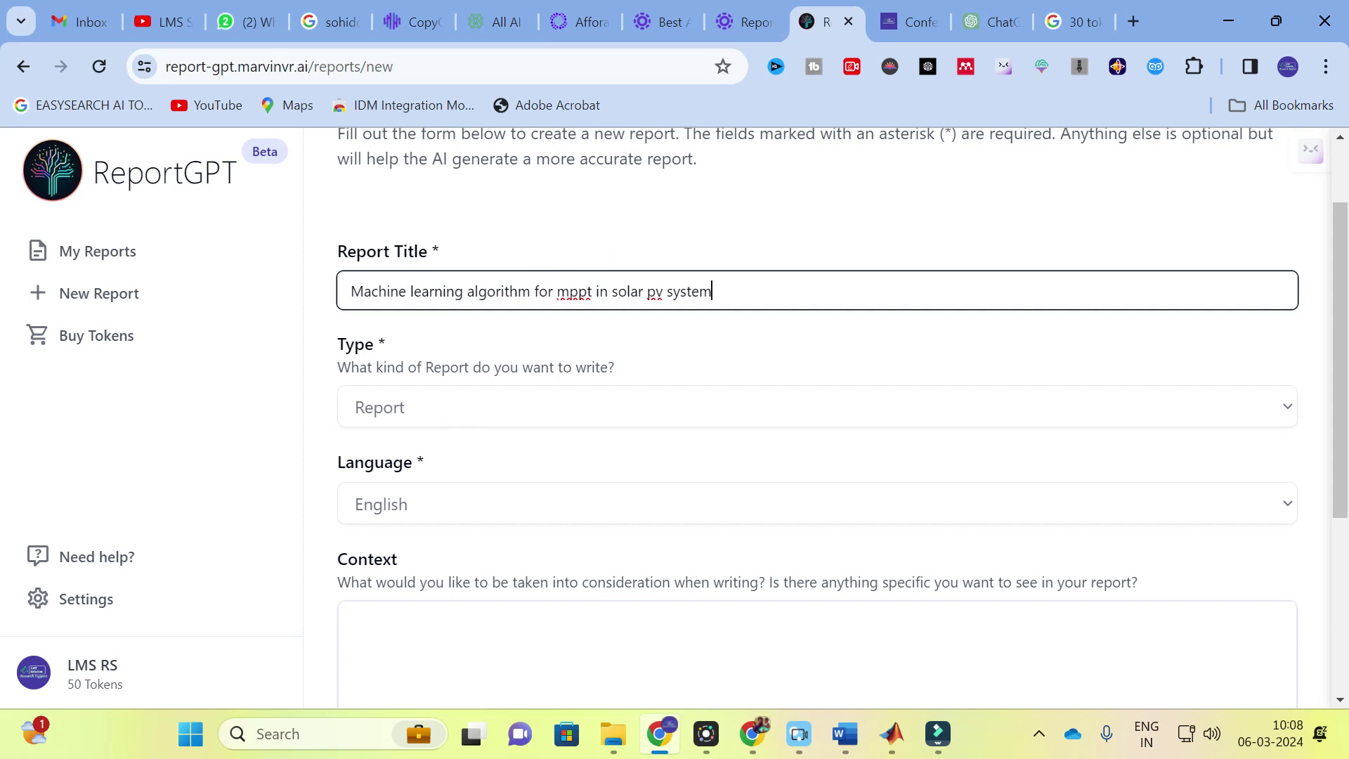
Set the report type to Research Paper and keep English as the language
click(1287, 406)
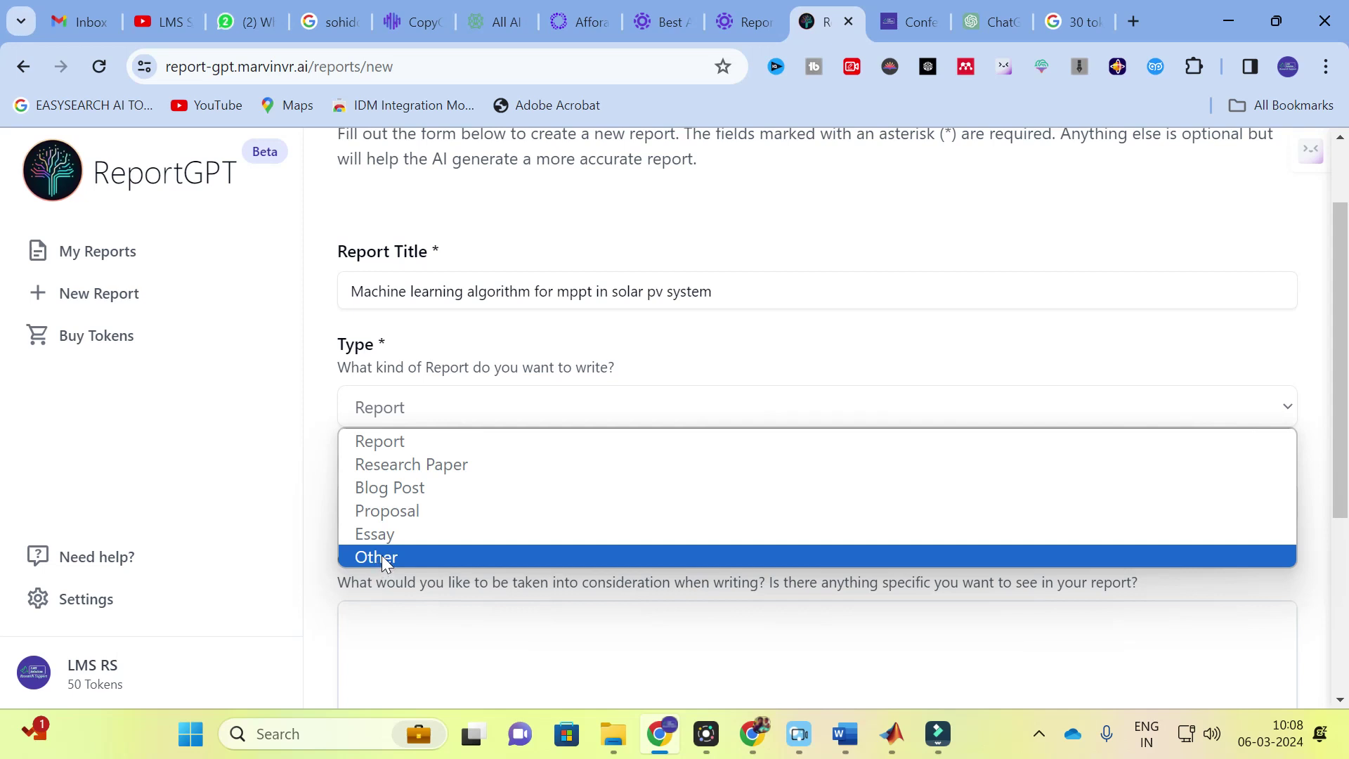
click(430, 467)
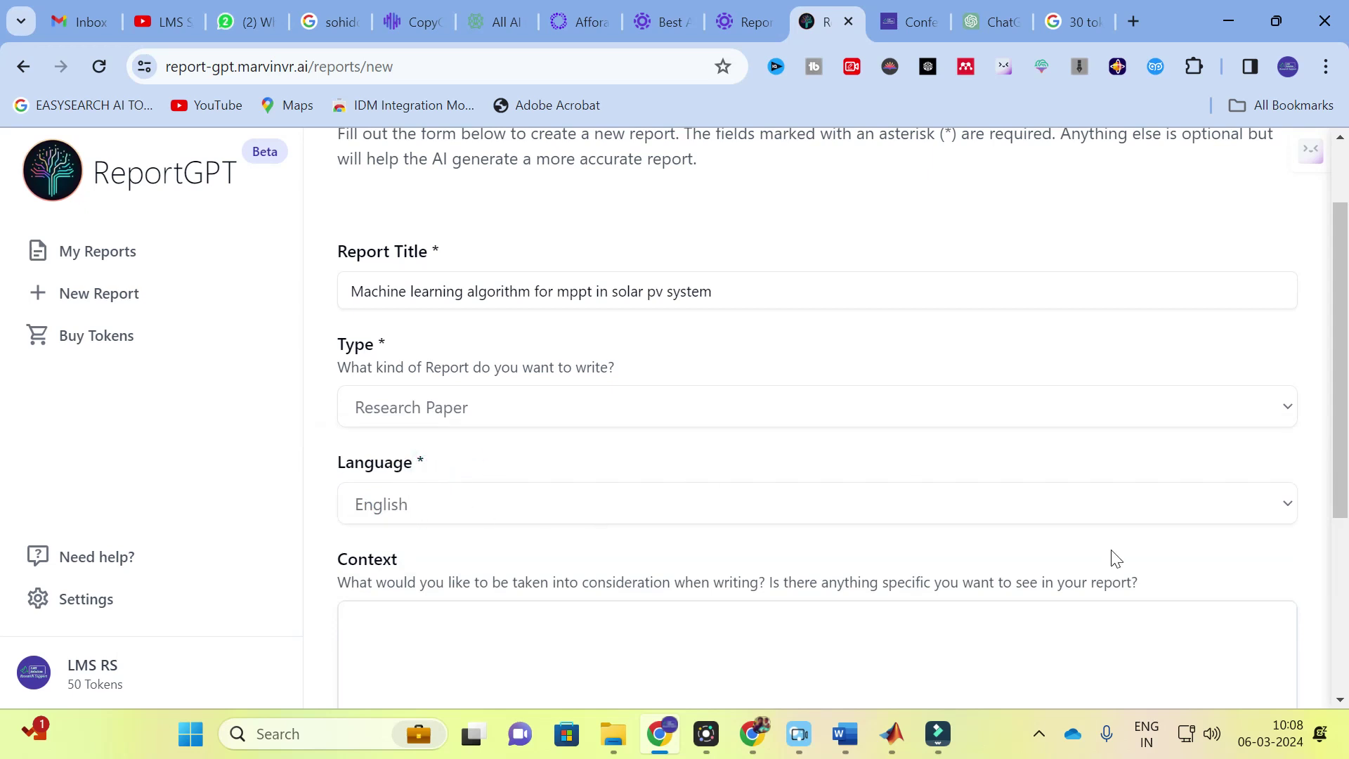
click(1198, 511)
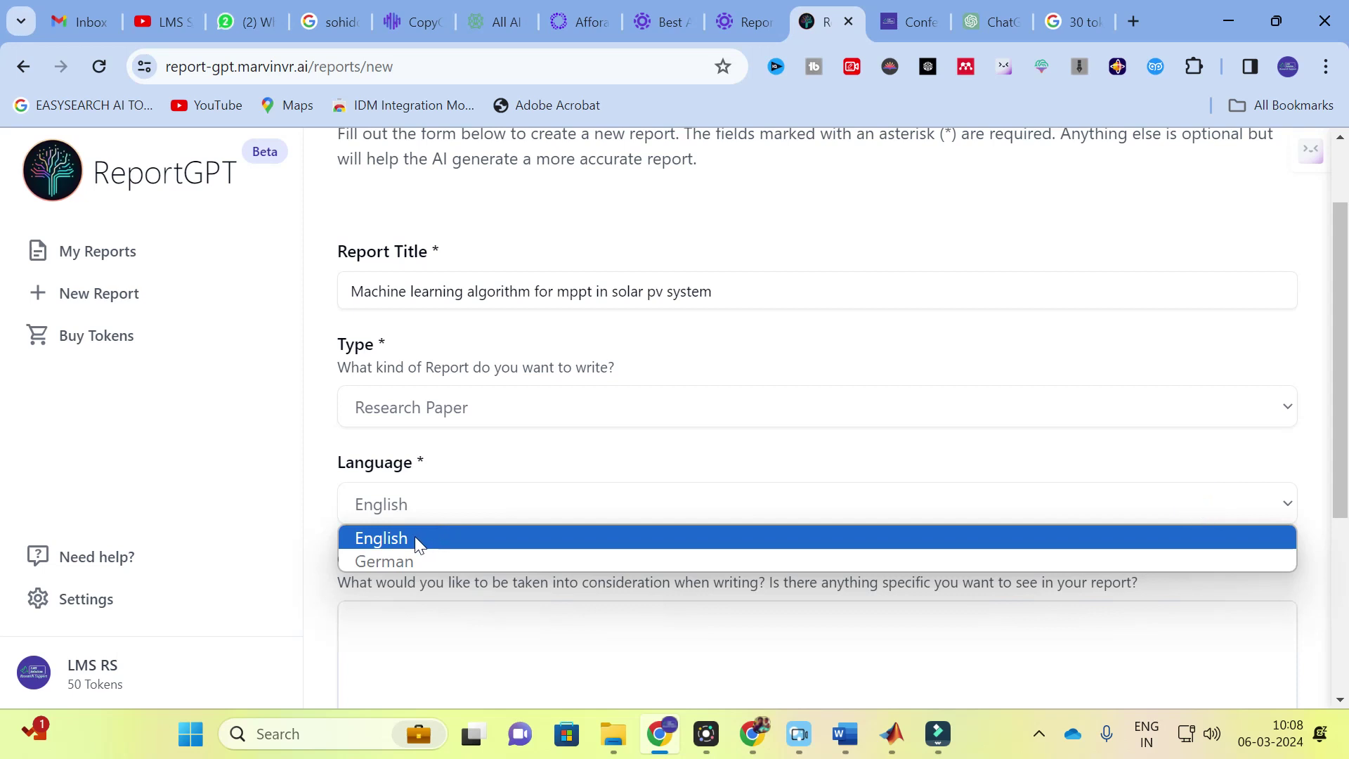
click(331, 494)
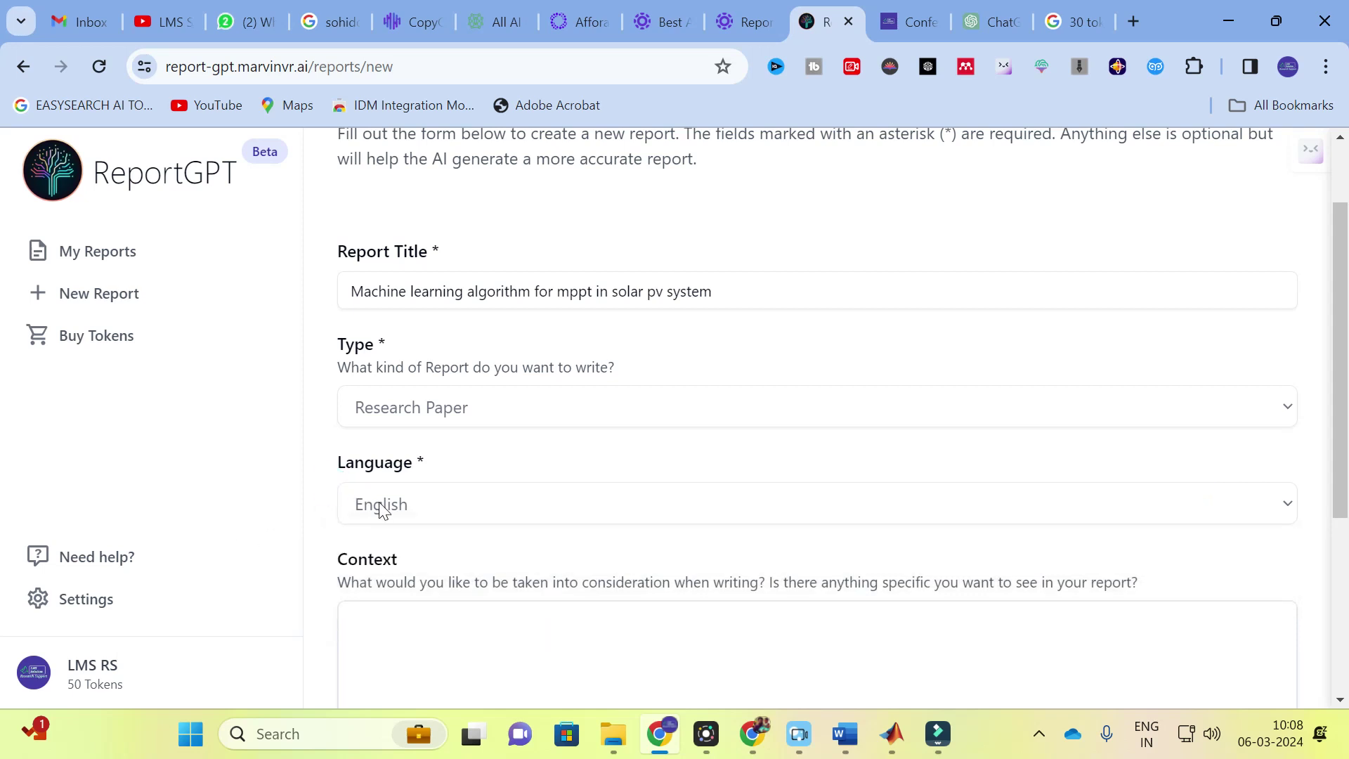
Fill in the report's context with "a detailed machine learning algorithm comparisons for solar pv sytem"
scroll(394, 499, down, 5)
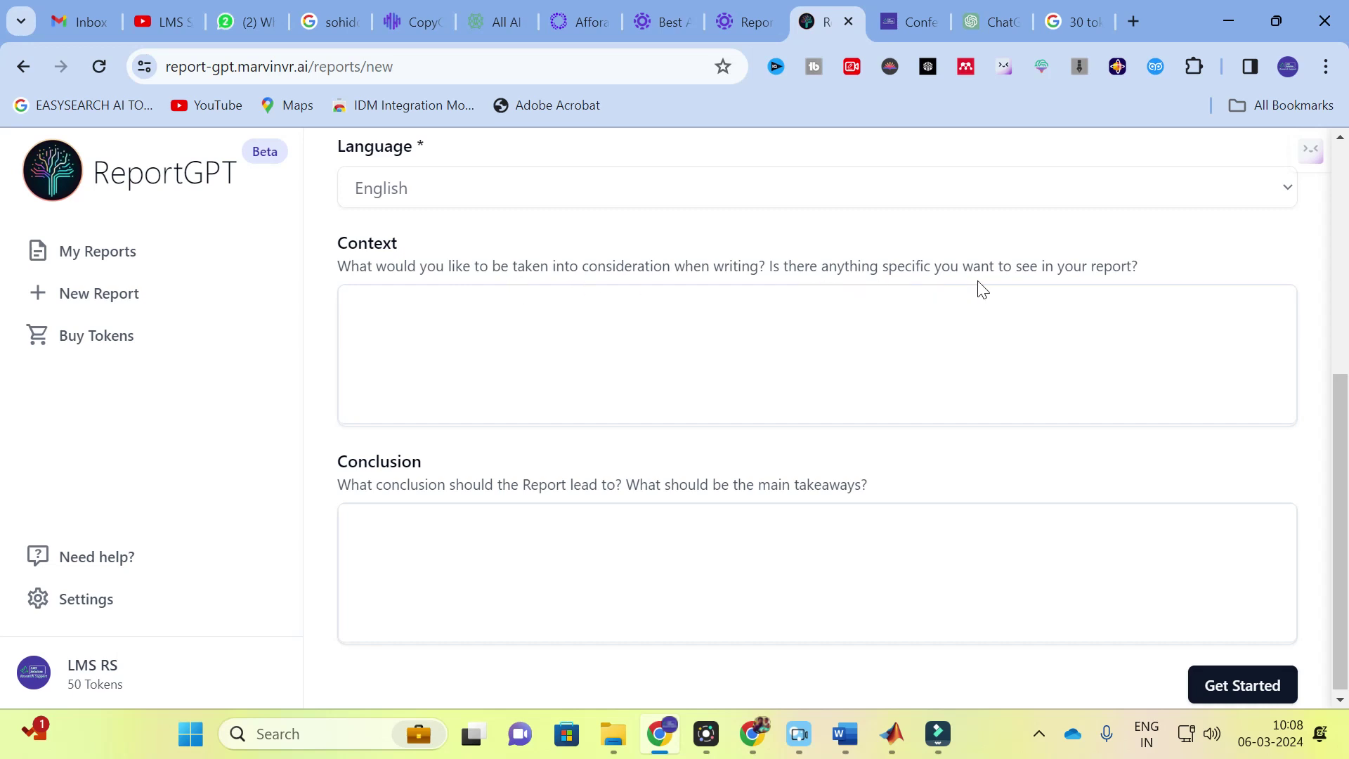
click(445, 321)
scroll(434, 350, up, 4)
scroll(432, 344, down, 2)
text(a)
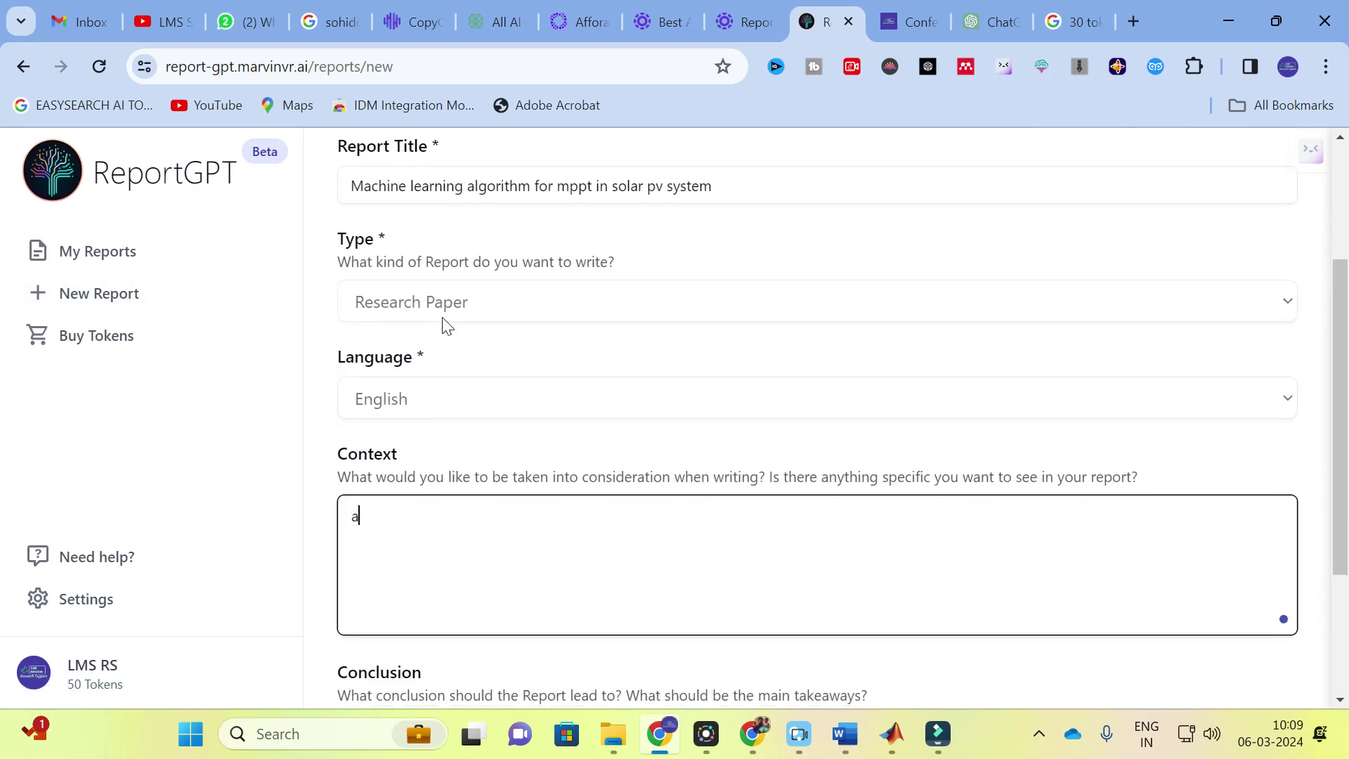
text( detailed machine )
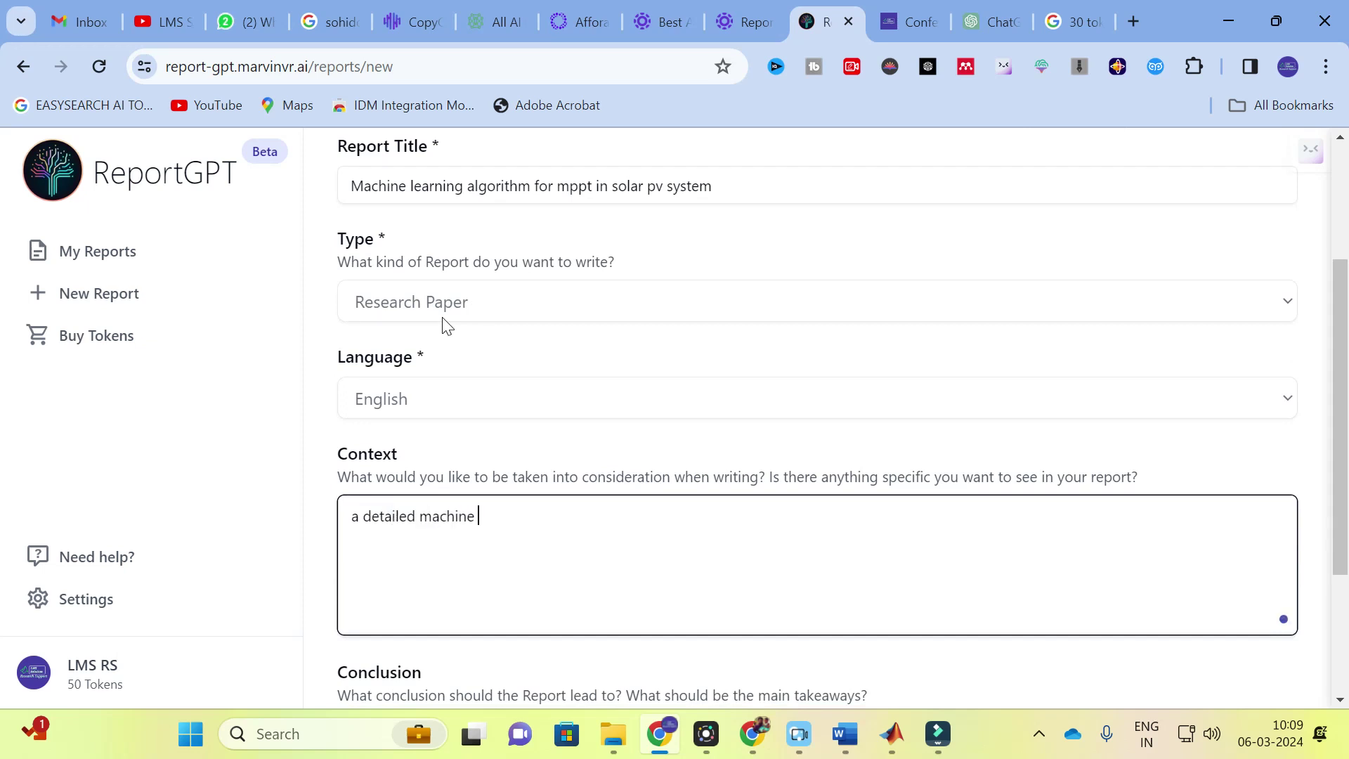
text(leari)
text(nion)
key(BackSpace)
key(BackSpace)
text(ng algo)
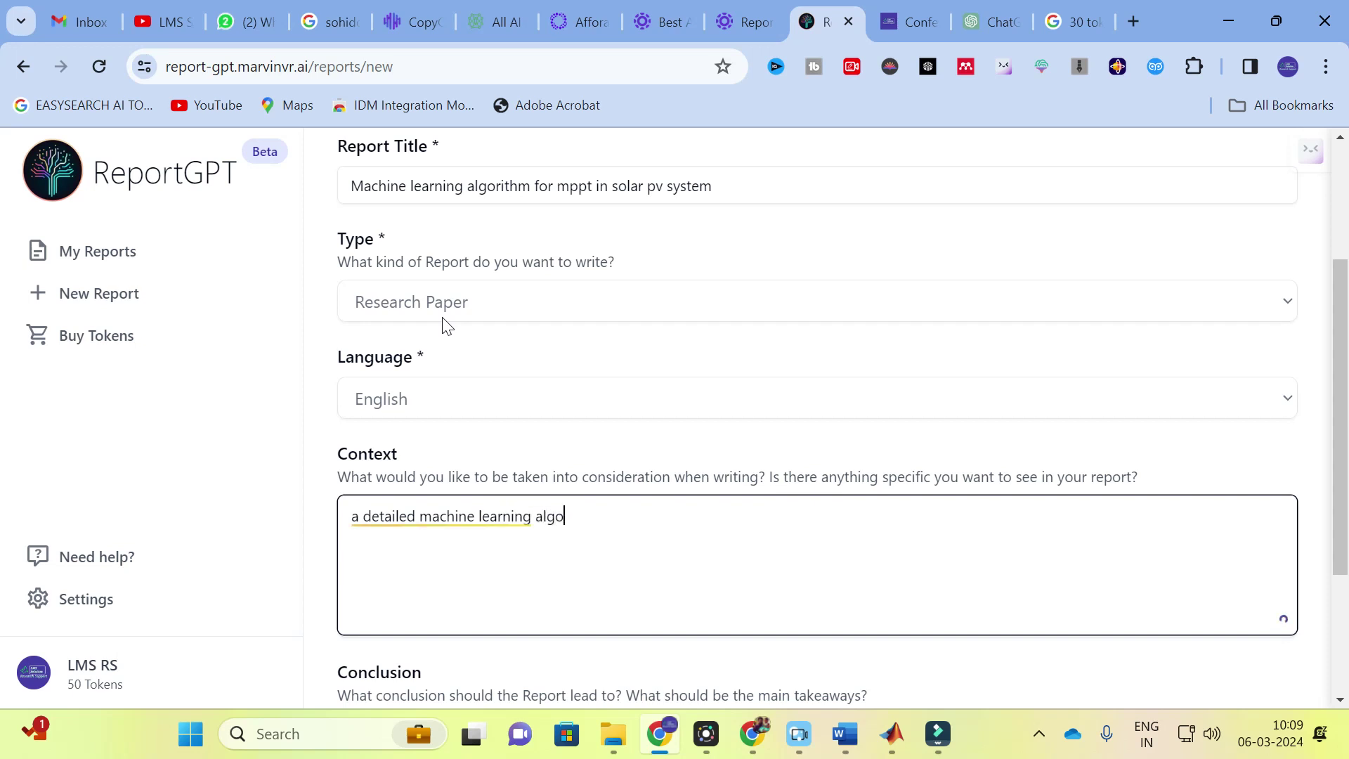
text(rithm compario)
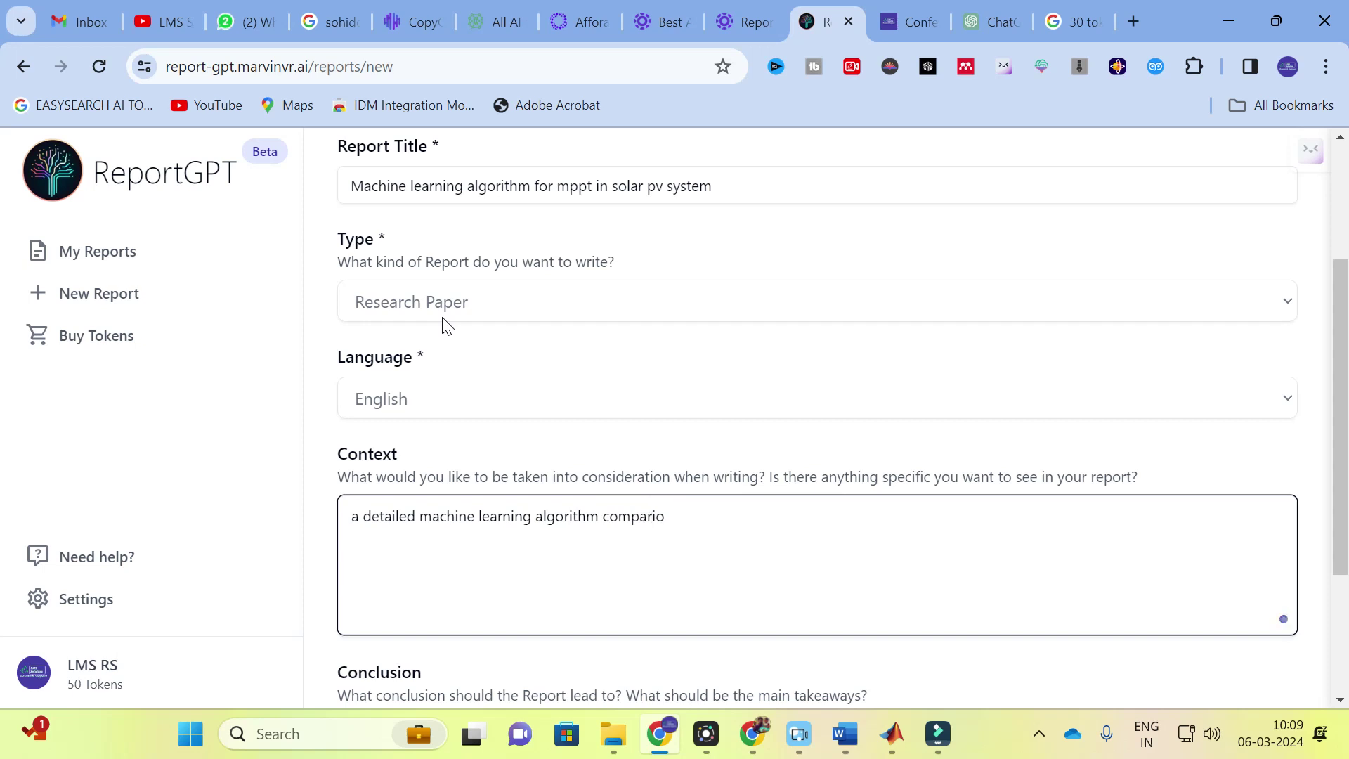
text(sosons for electric)
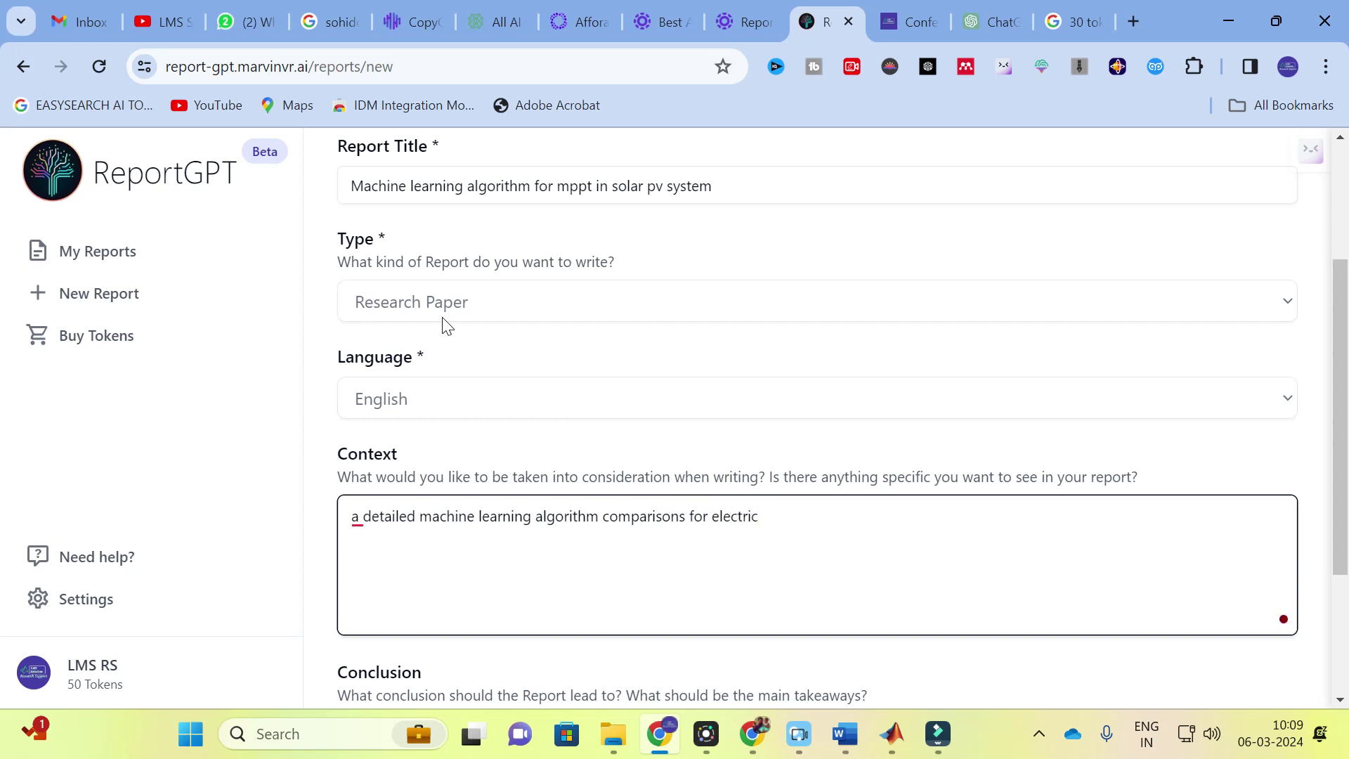
key(BackSpace)
key(BackSpace)
key(BackSpace)
key(BackSpace)
key(BackSpace)
key(BackSpace)
key(BackSpace)
key(BackSpace)
text(solar pv sytem)
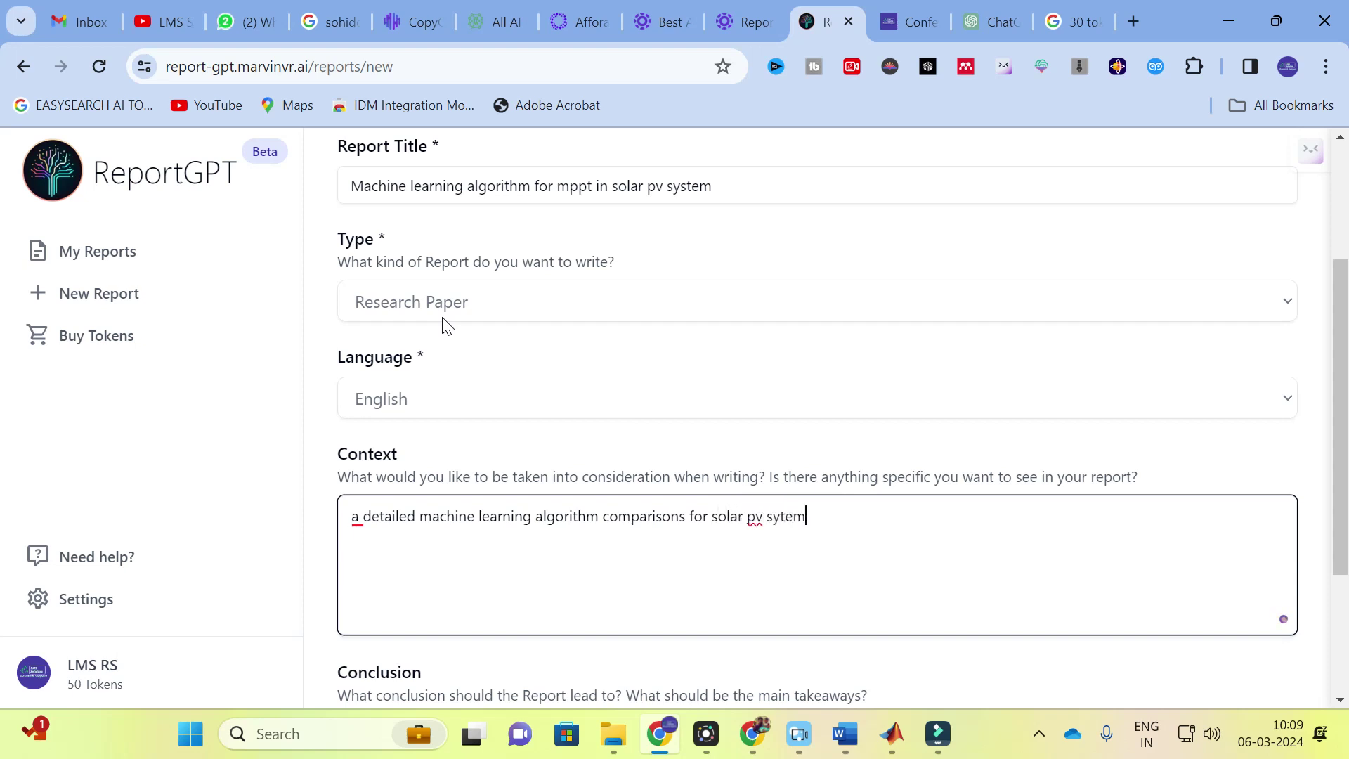
Fill in the report's conclusion with "conclude with the best machine learning algorithm"
scroll(720, 457, down, 3)
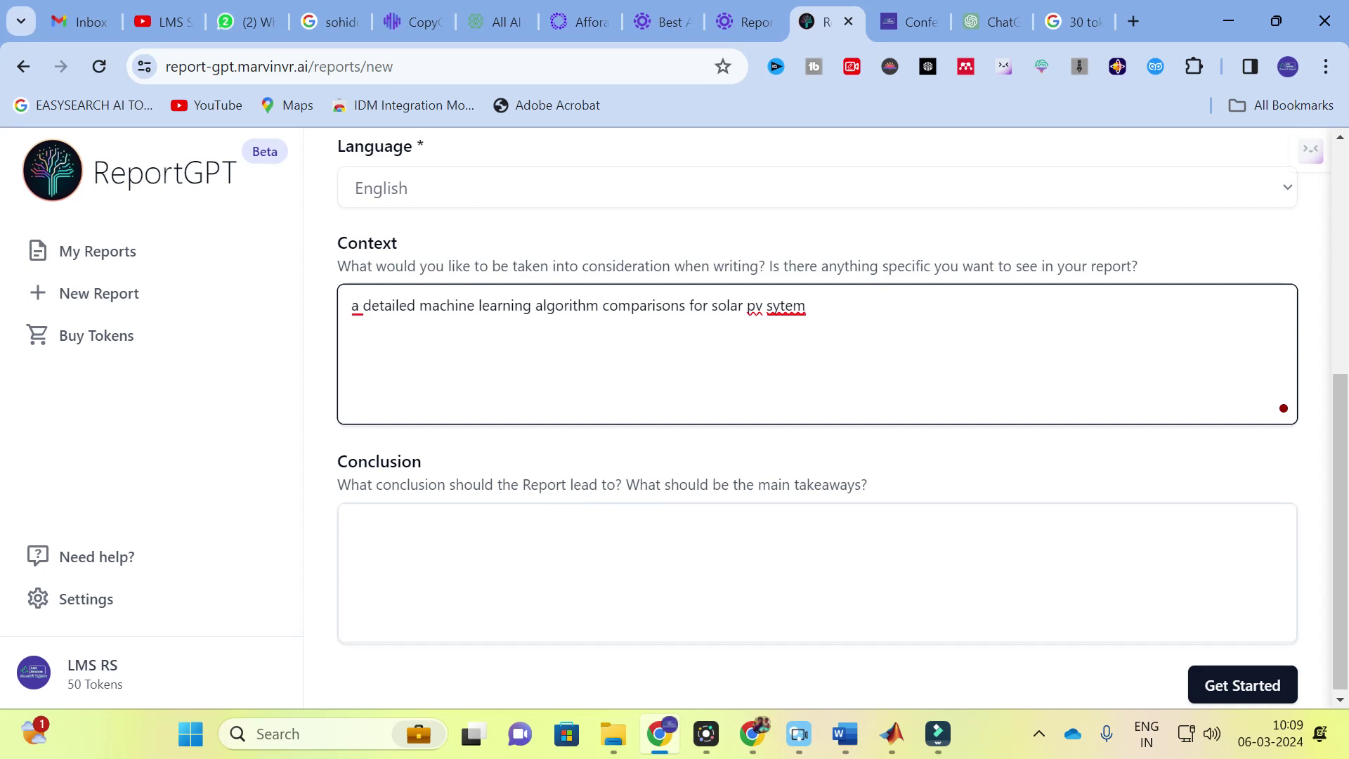
click(464, 535)
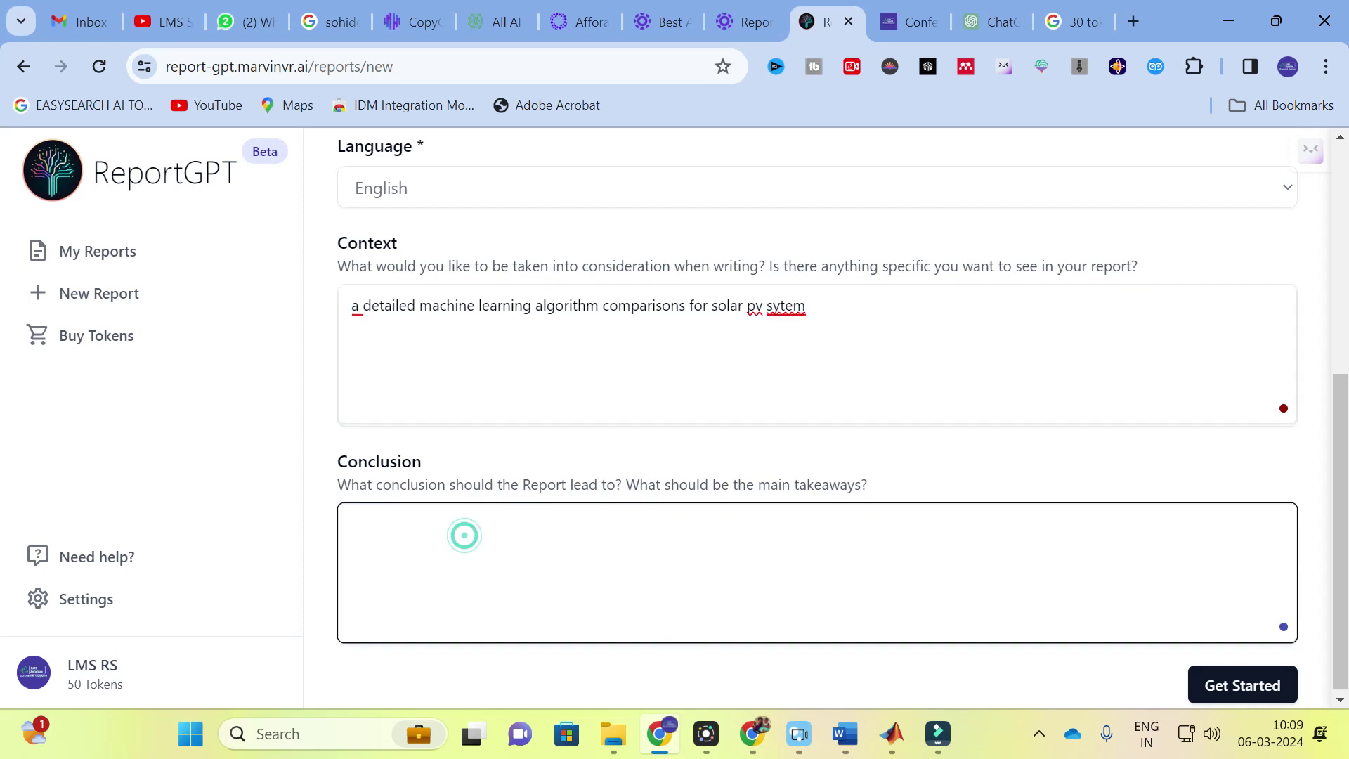
text(conclusde with best)
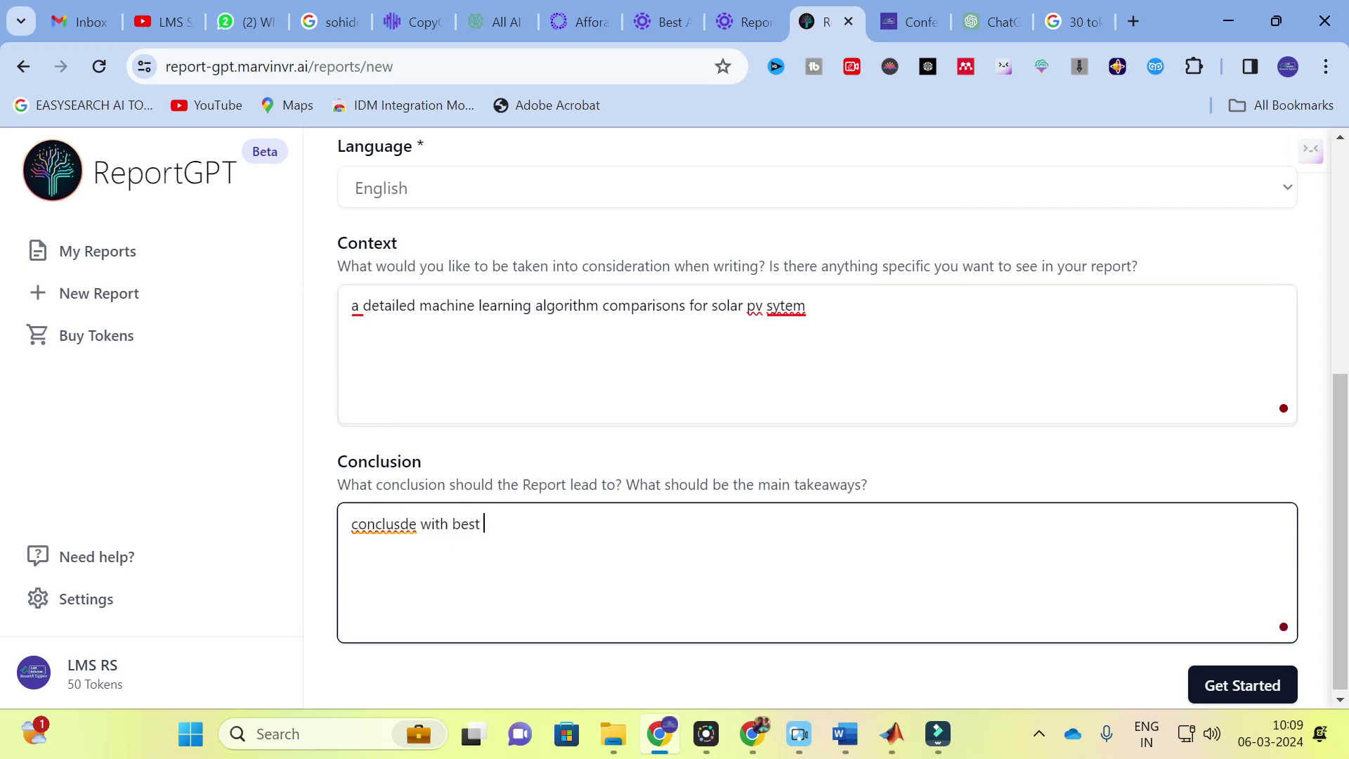
key(BackSpace)
key(BackSpace)
key(BackSpace)
key(BackSpace)
key(BackSpace)
key(BackSpace)
key(BackSpace)
key(BackSpace)
key(BackSpace)
key(BackSpace)
key(BackSpace)
key(BackSpace)
key(BackSpace)
key(BackSpace)
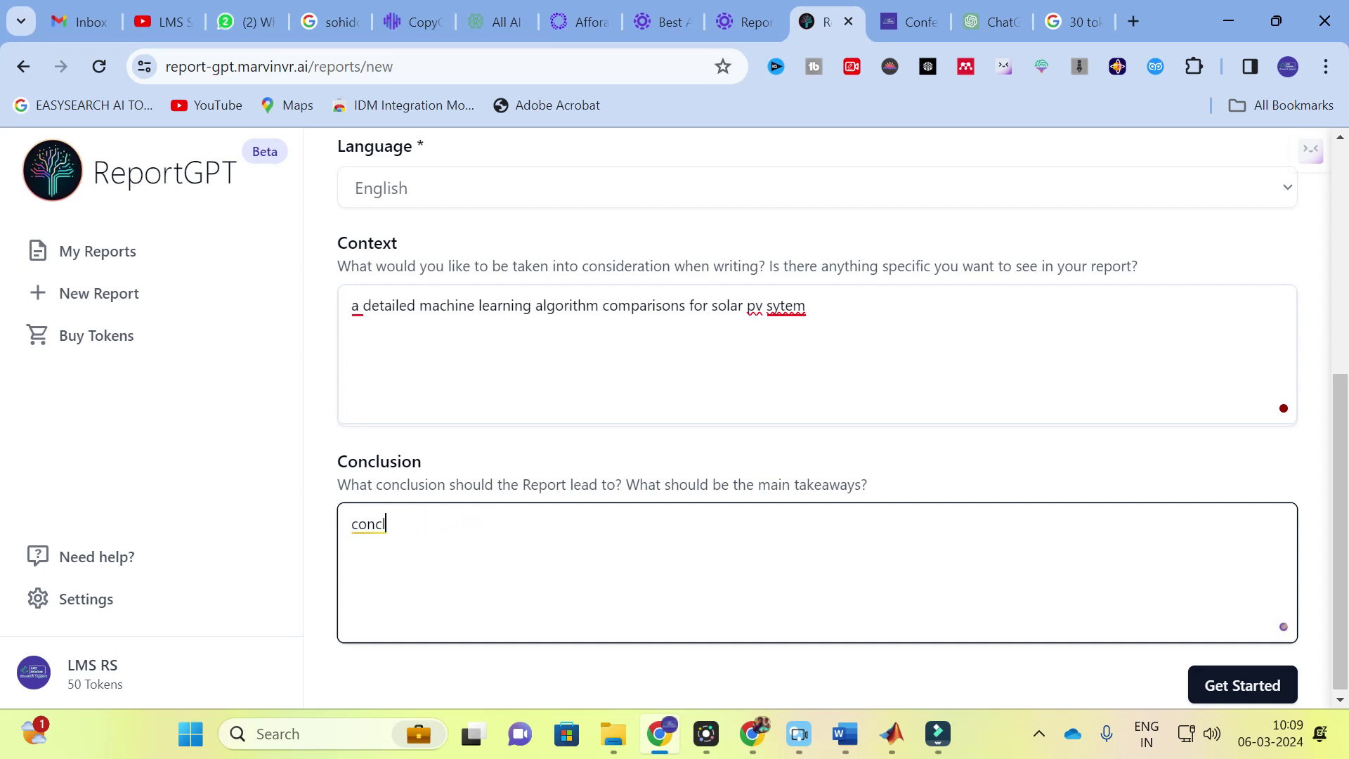
text(ude with the best machine learnin)
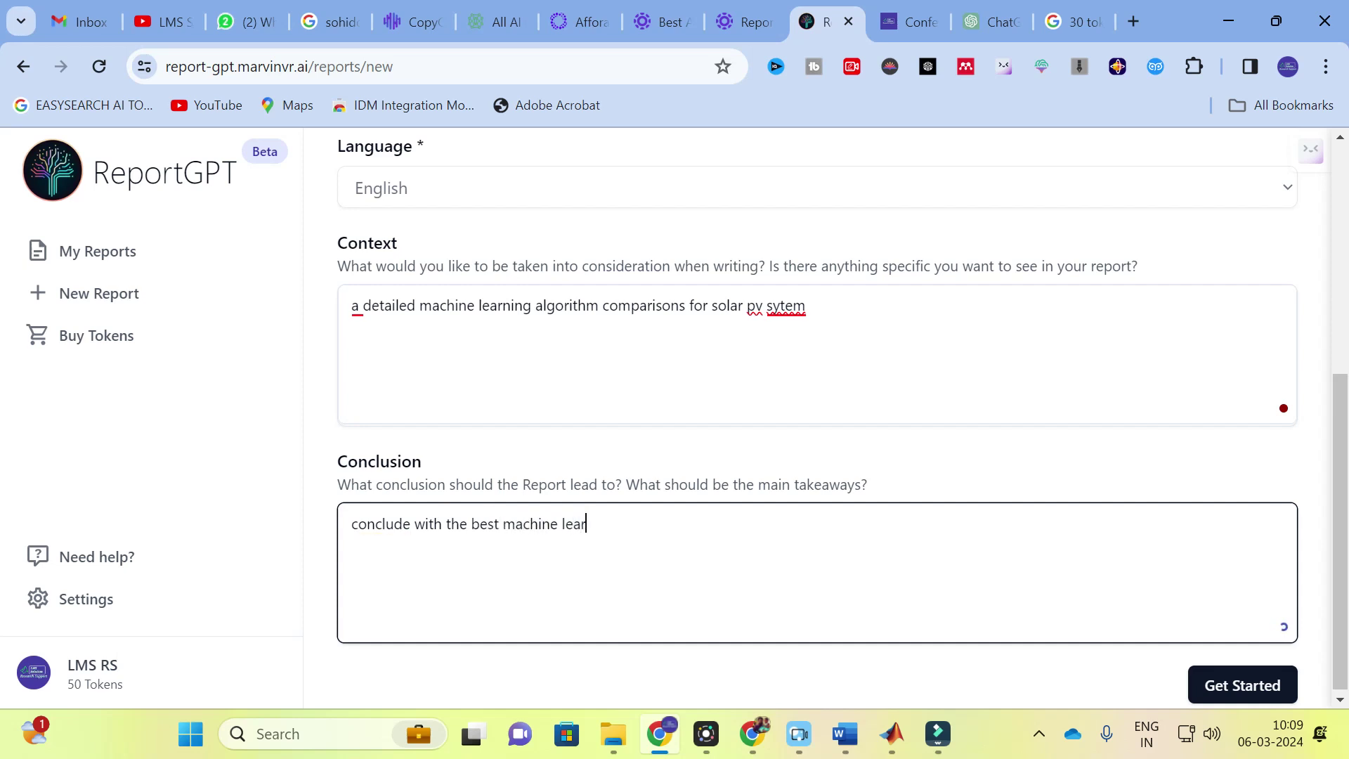
text(g algorith)
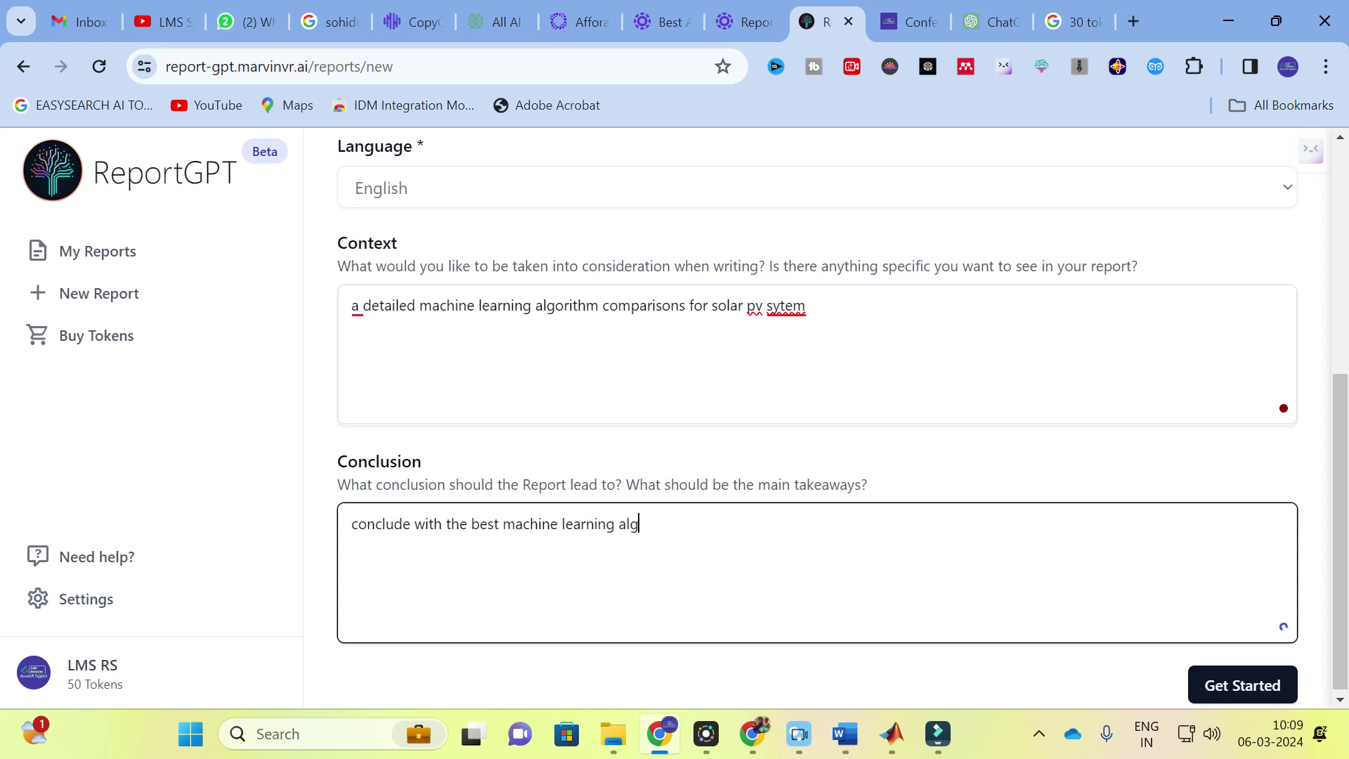
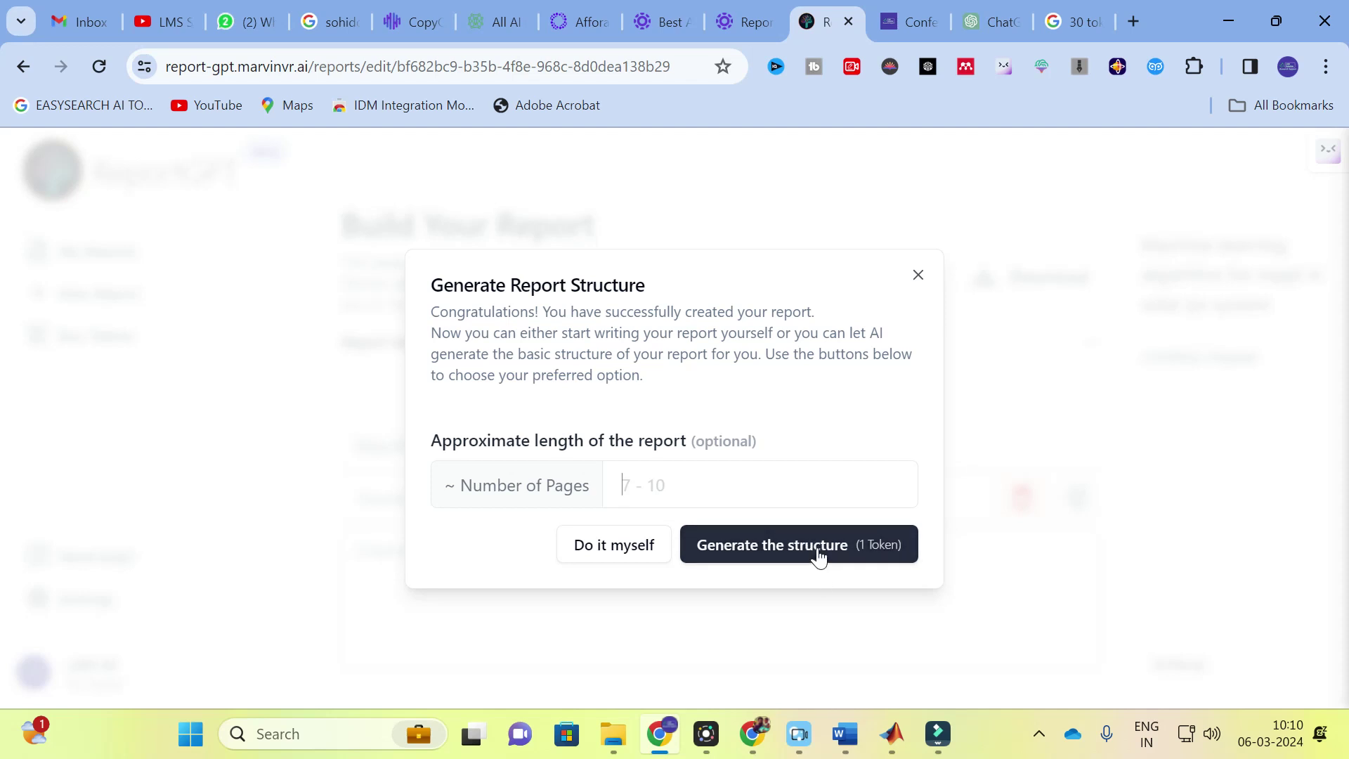
Set the approximate report length to 7 pages and generate the report structure with AI
click(677, 489)
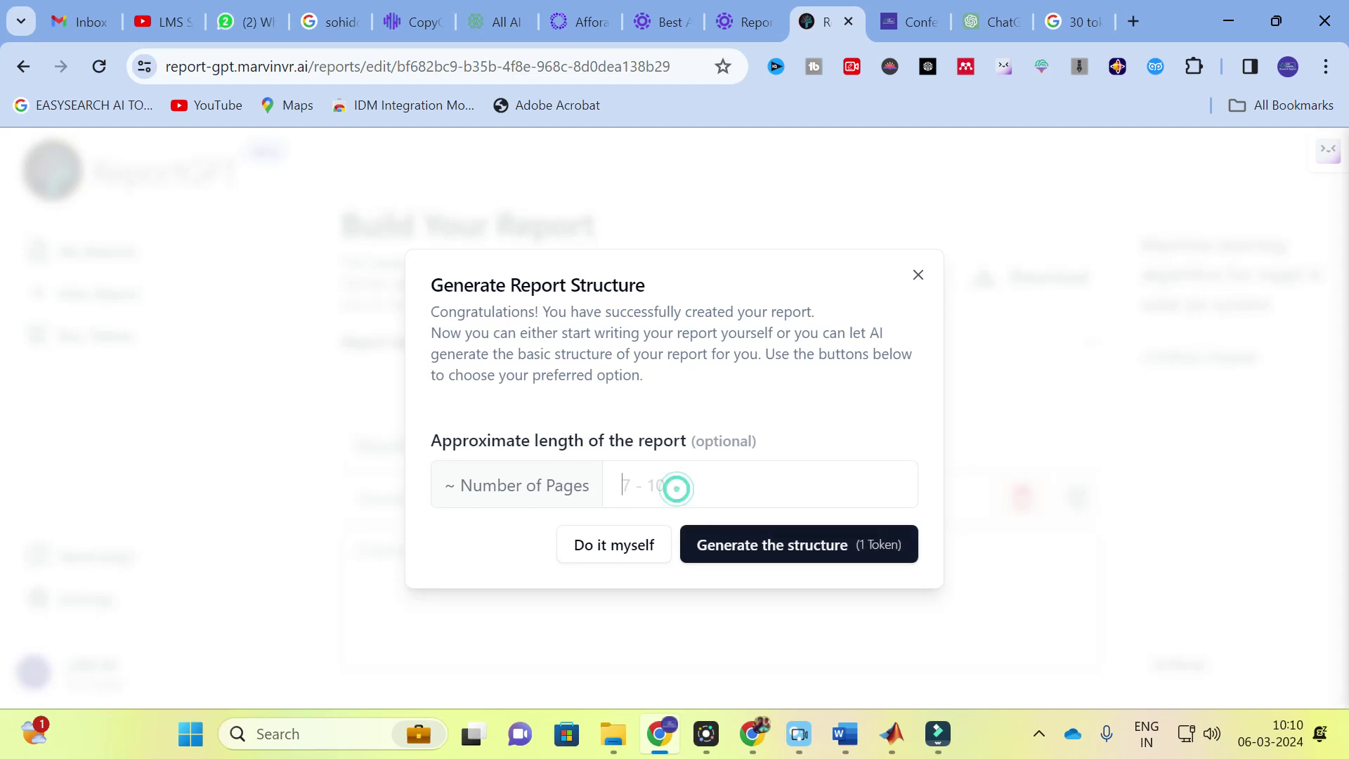
text(7)
click(762, 558)
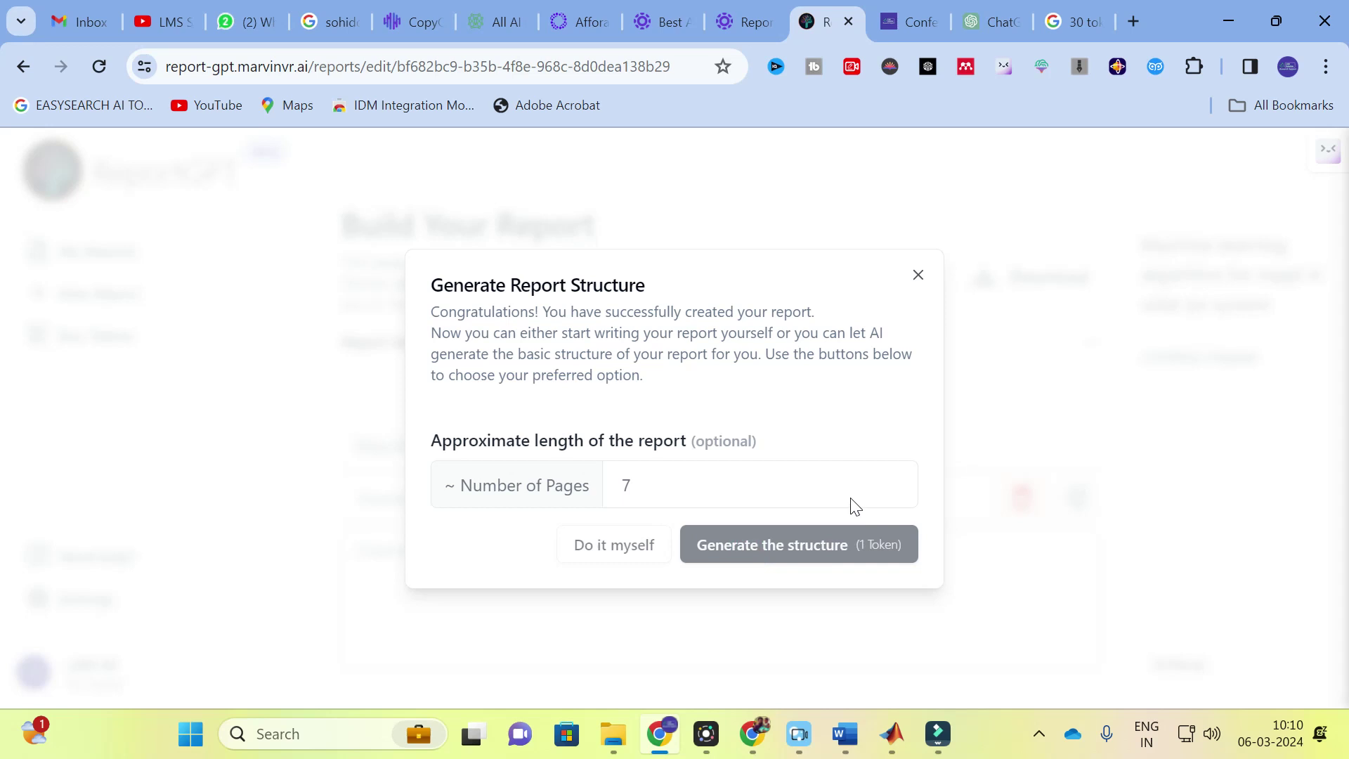
Review the headings and subheadings of the generated report structure from the abstract through the appendices
scroll(653, 393, up, 1)
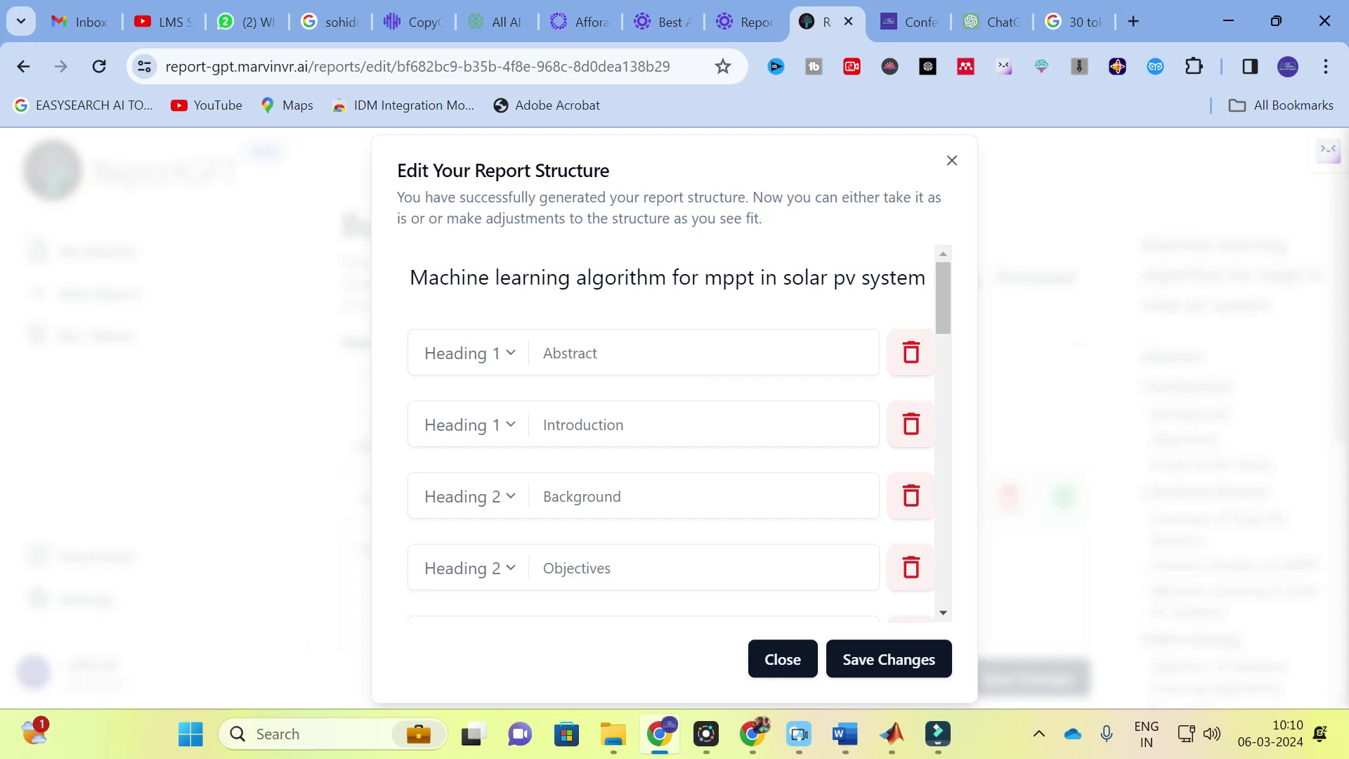
mouse_move(510, 367)
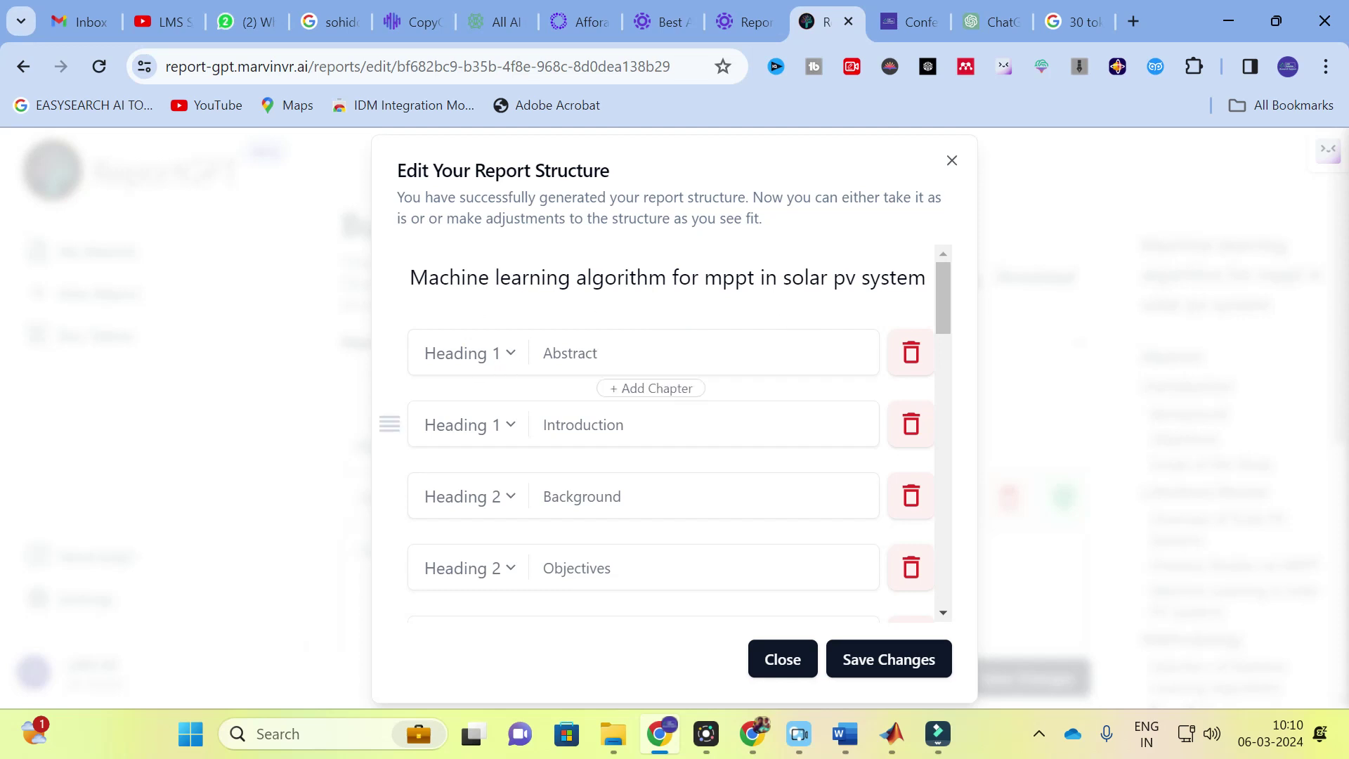
scroll(615, 443, down, 1)
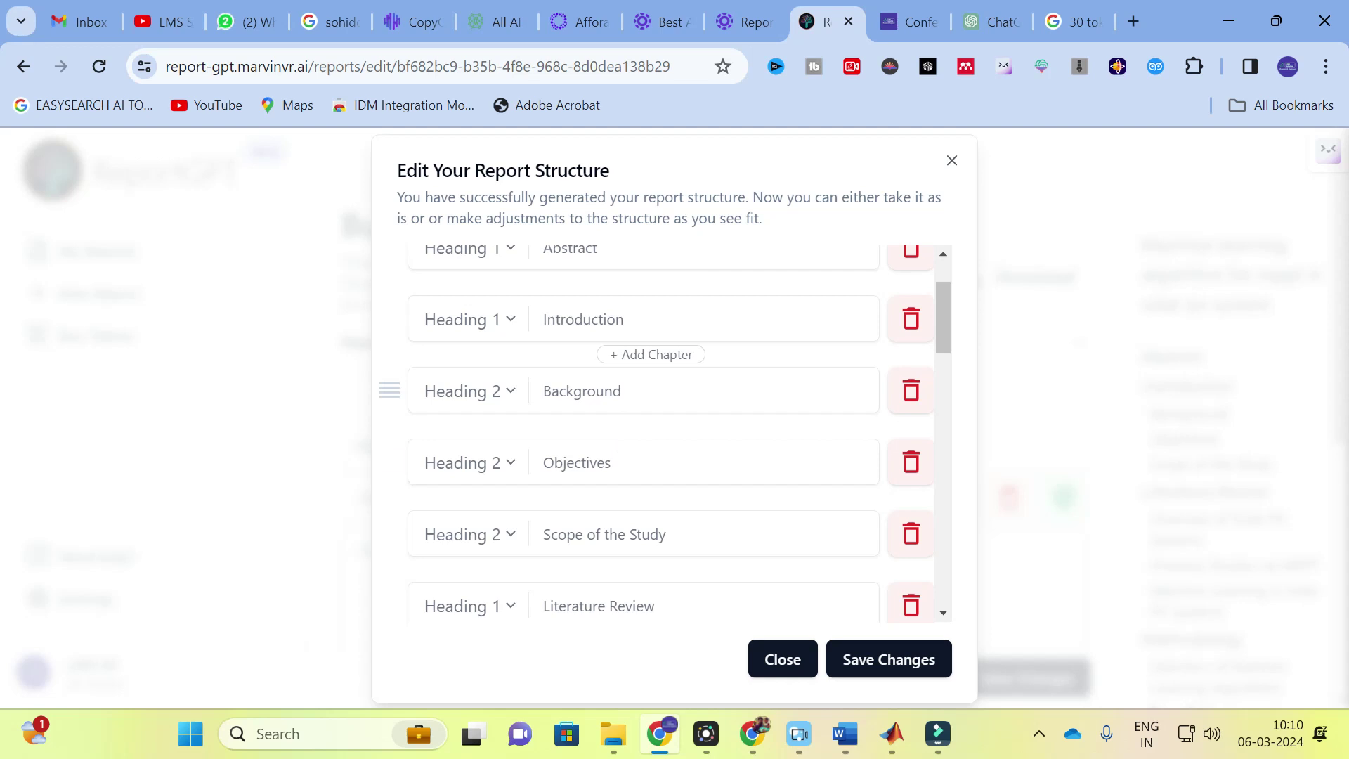
scroll(617, 472, down, 3)
scroll(617, 472, up, 2)
scroll(617, 472, down, 1)
scroll(702, 288, down, 2)
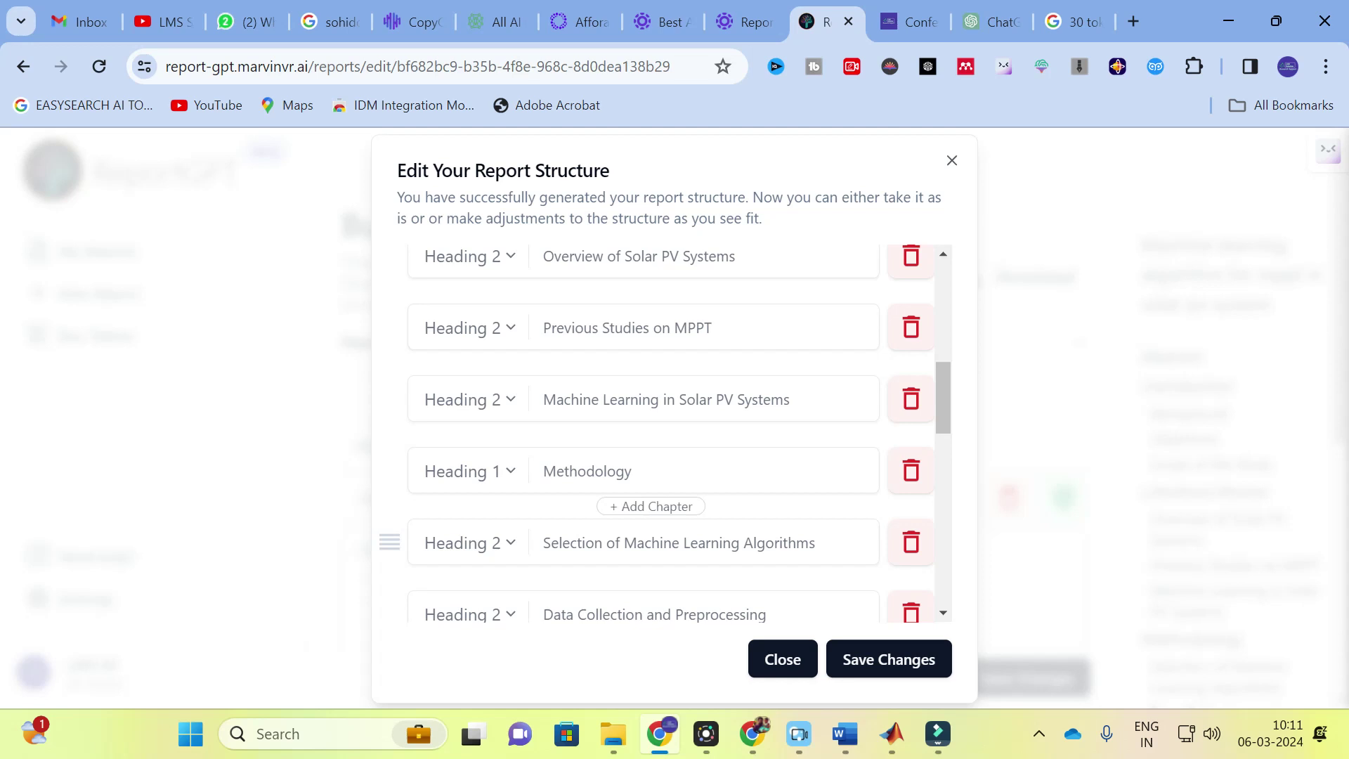
scroll(664, 433, down, 3)
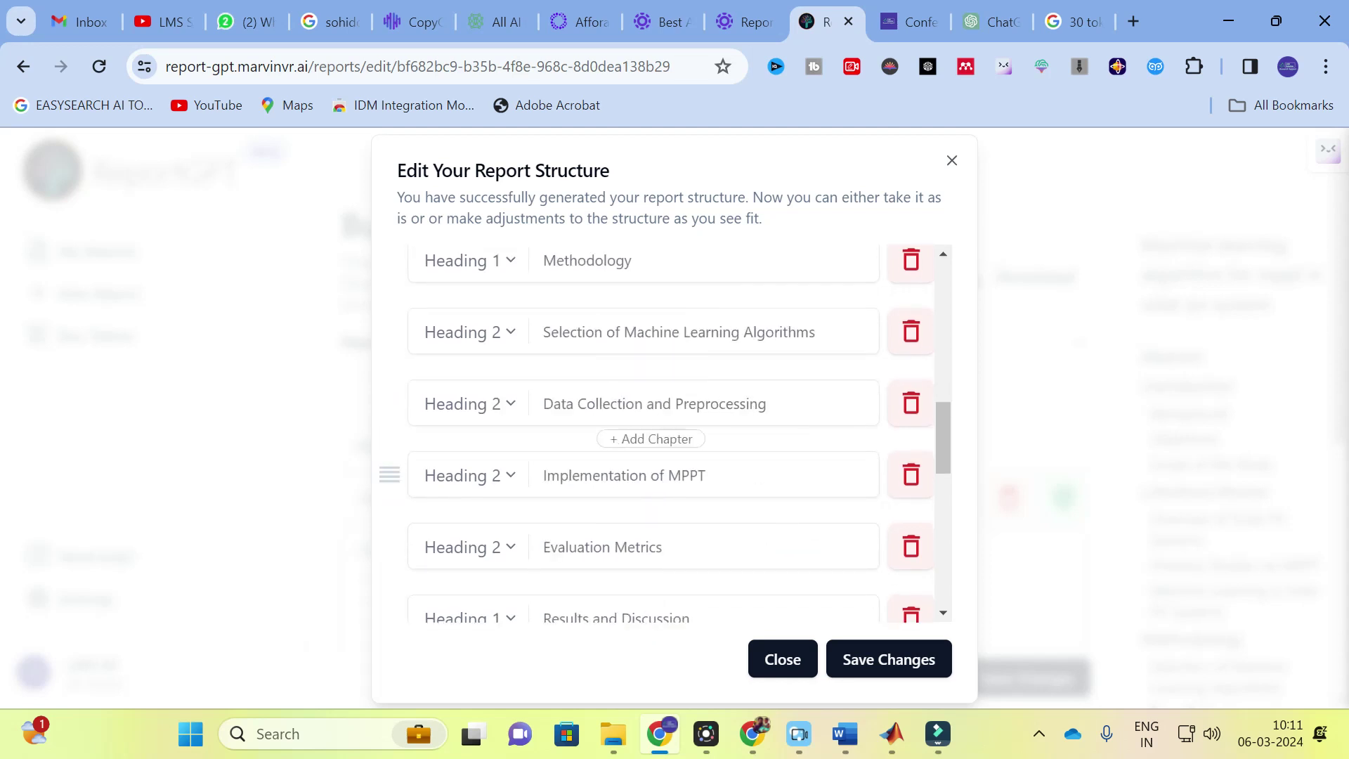
scroll(599, 424, down, 3)
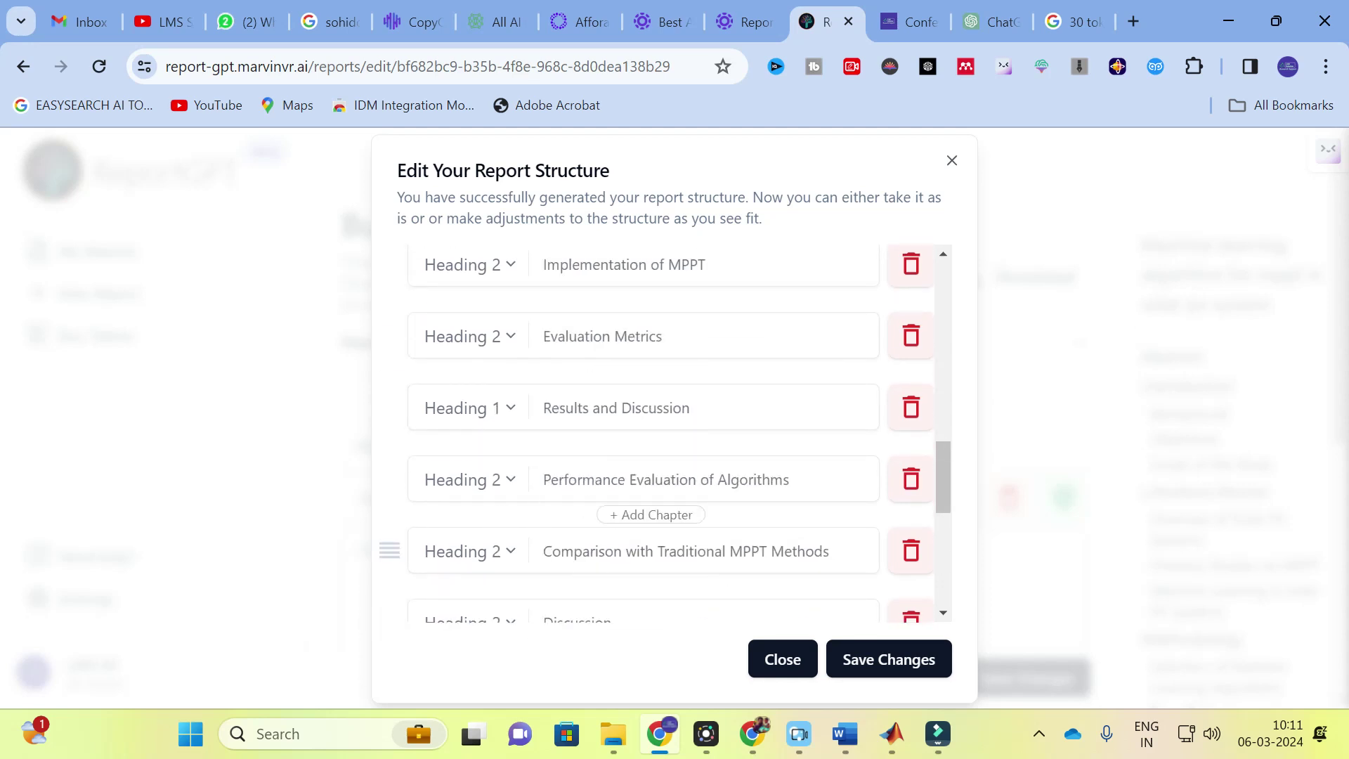
scroll(699, 521, down, 4)
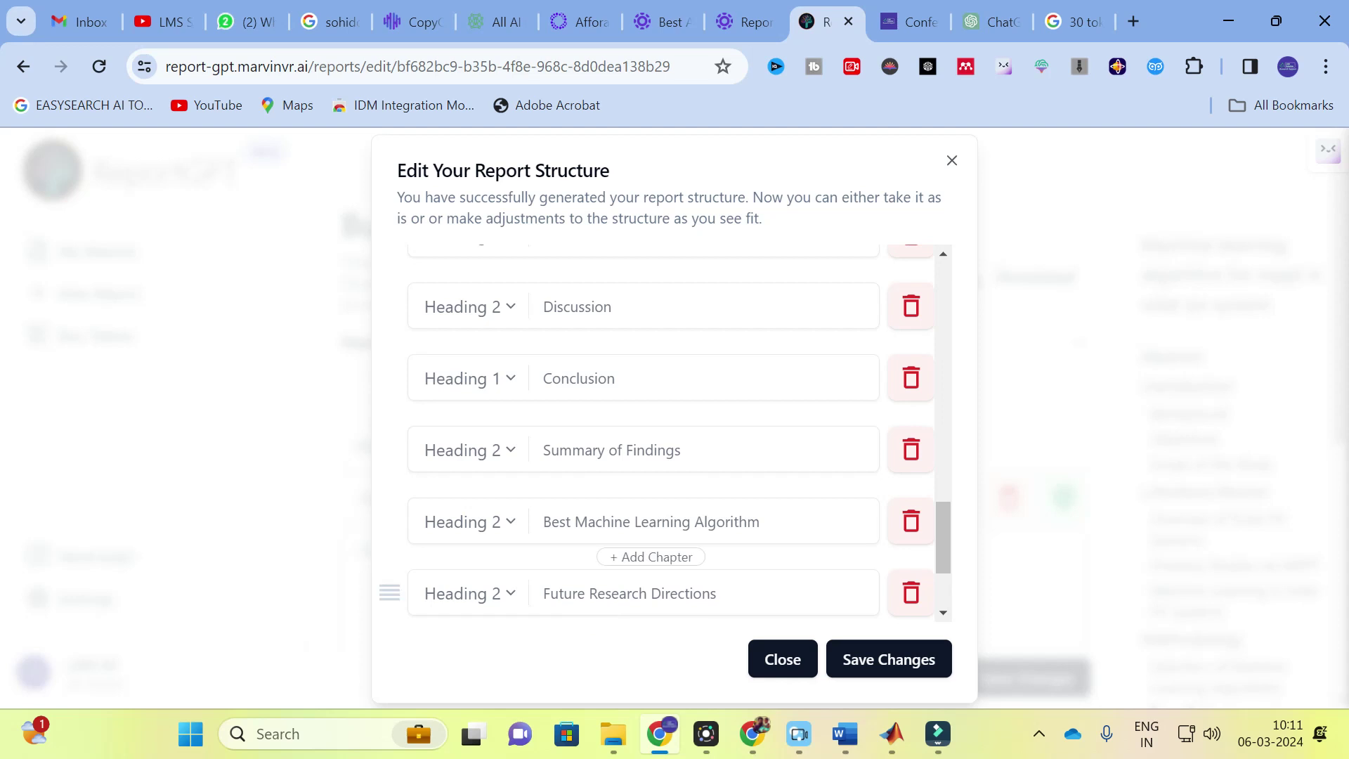
scroll(383, 520, down, 3)
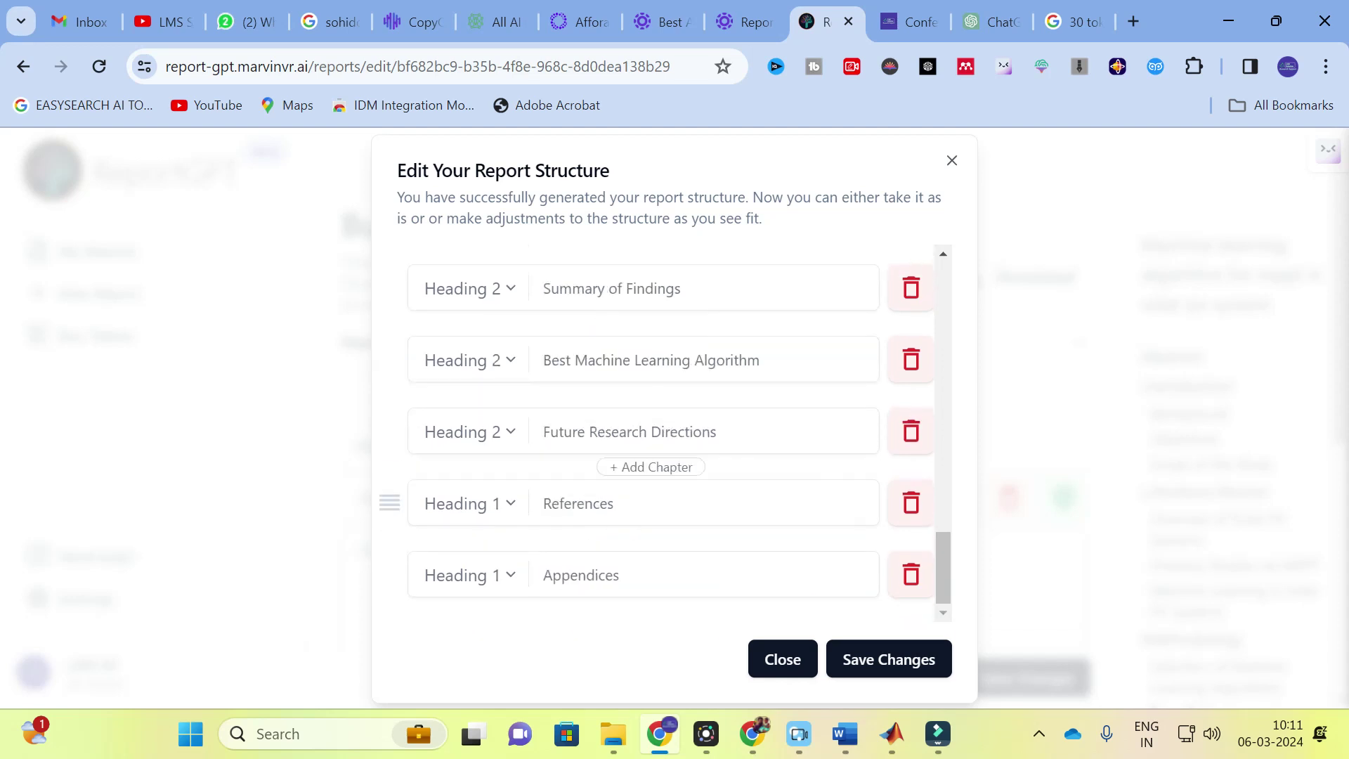
scroll(819, 458, up, 10)
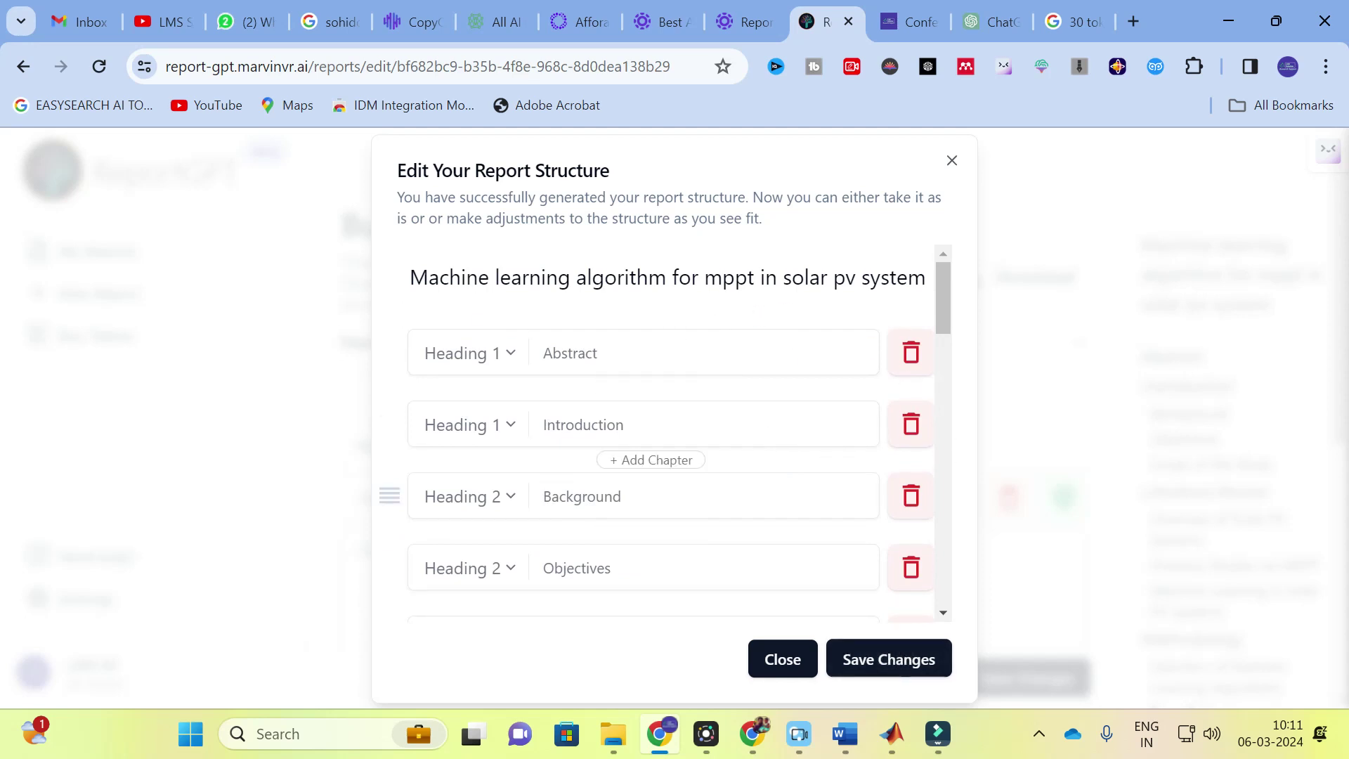
Save the generated report structure and look over the chapter sections on the report building page
click(887, 668)
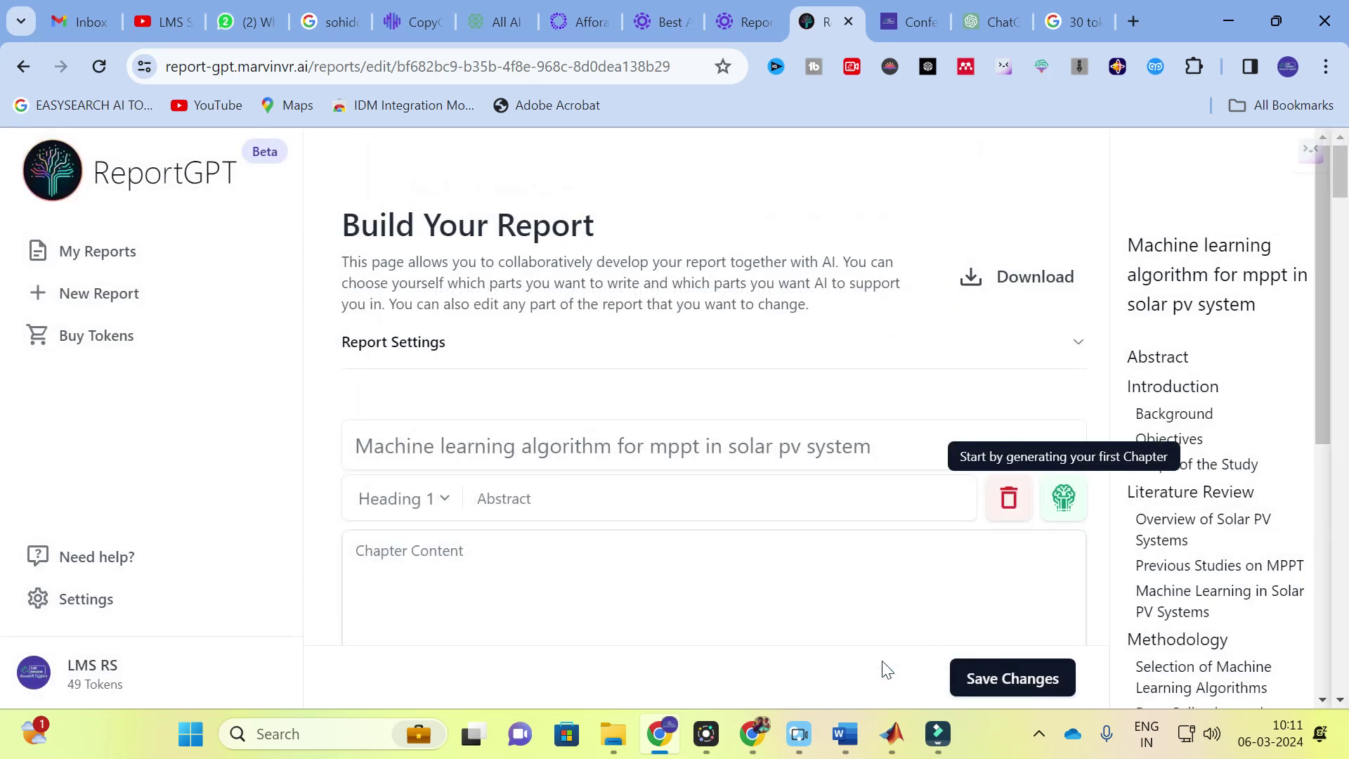
scroll(883, 668, down, 4)
scroll(714, 457, up, 6)
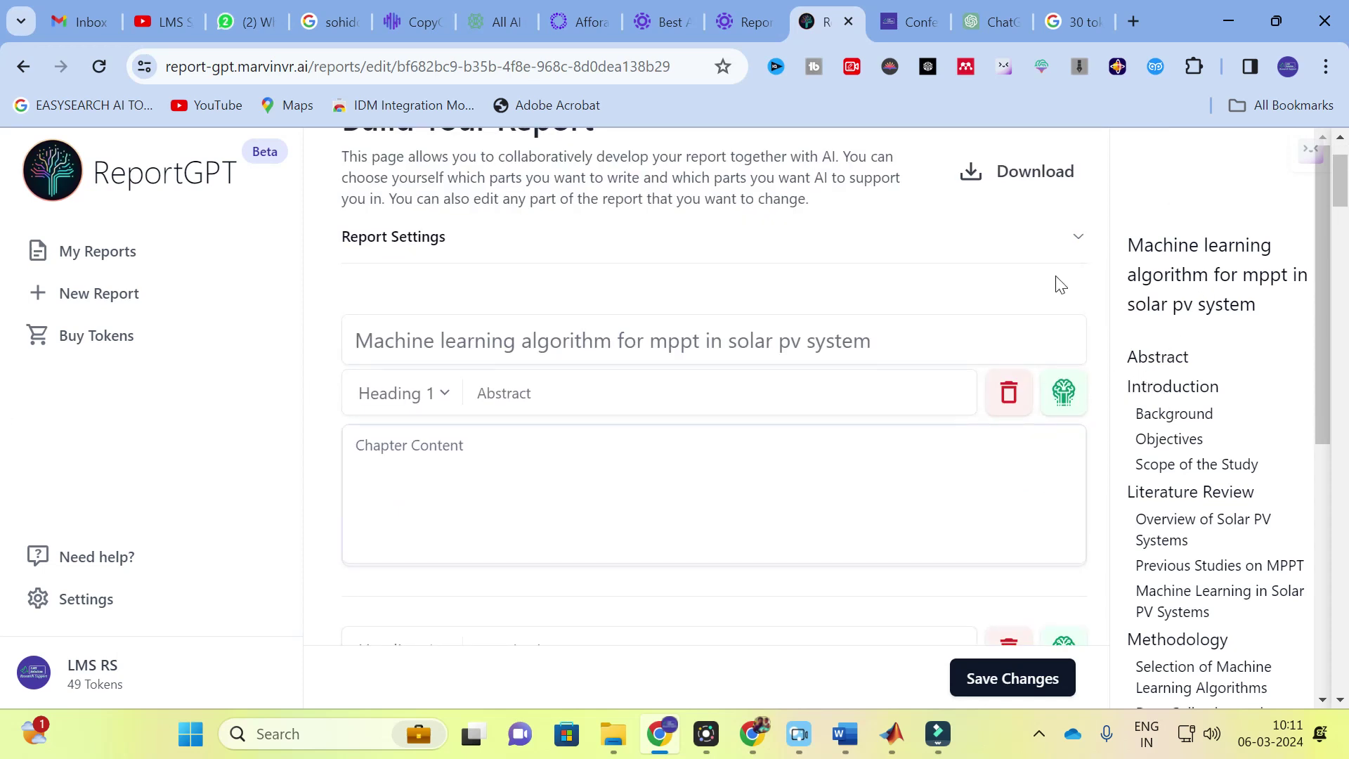
scroll(1149, 362, down, 5)
scroll(1158, 376, down, 8)
scroll(1194, 457, up, 5)
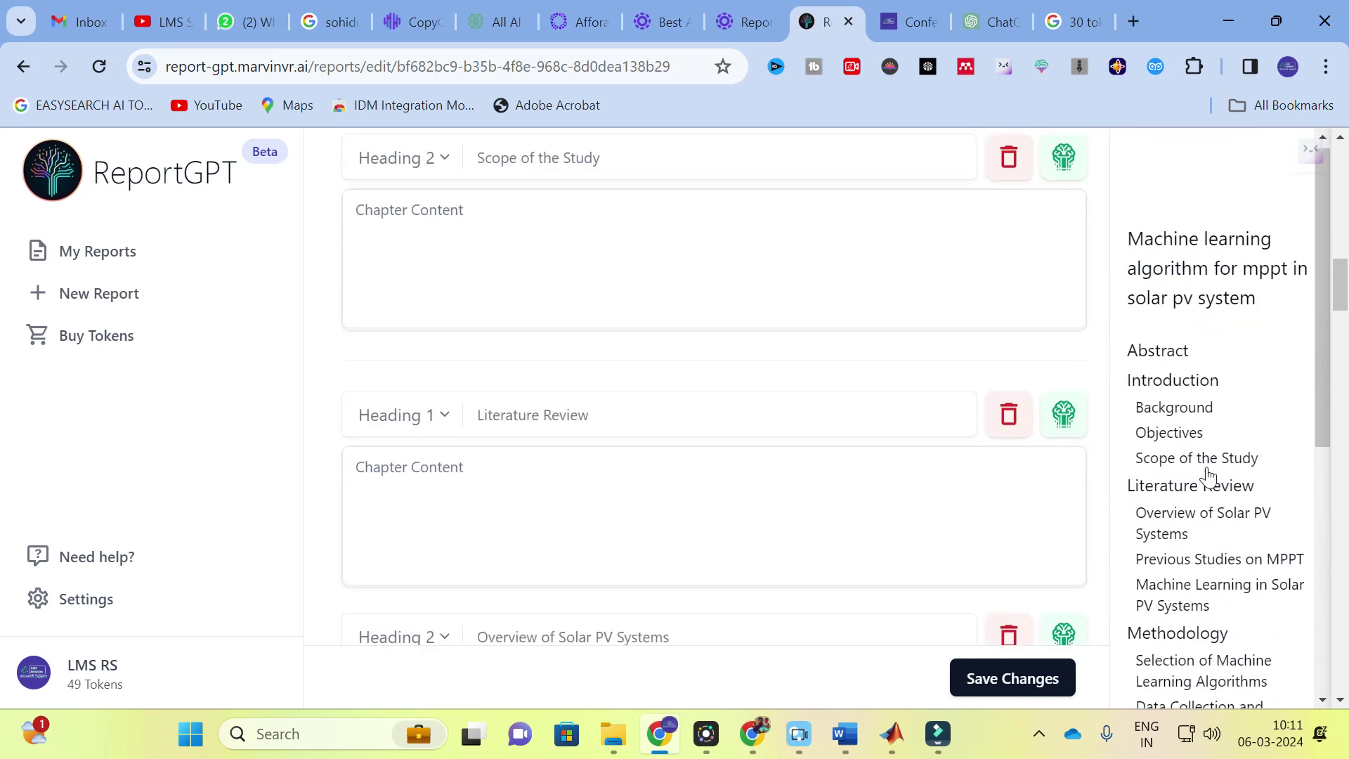
Check the heading level choices for the Abstract chapter and keep it at Heading 1
scroll(452, 352, up, 6)
scroll(352, 479, up, 8)
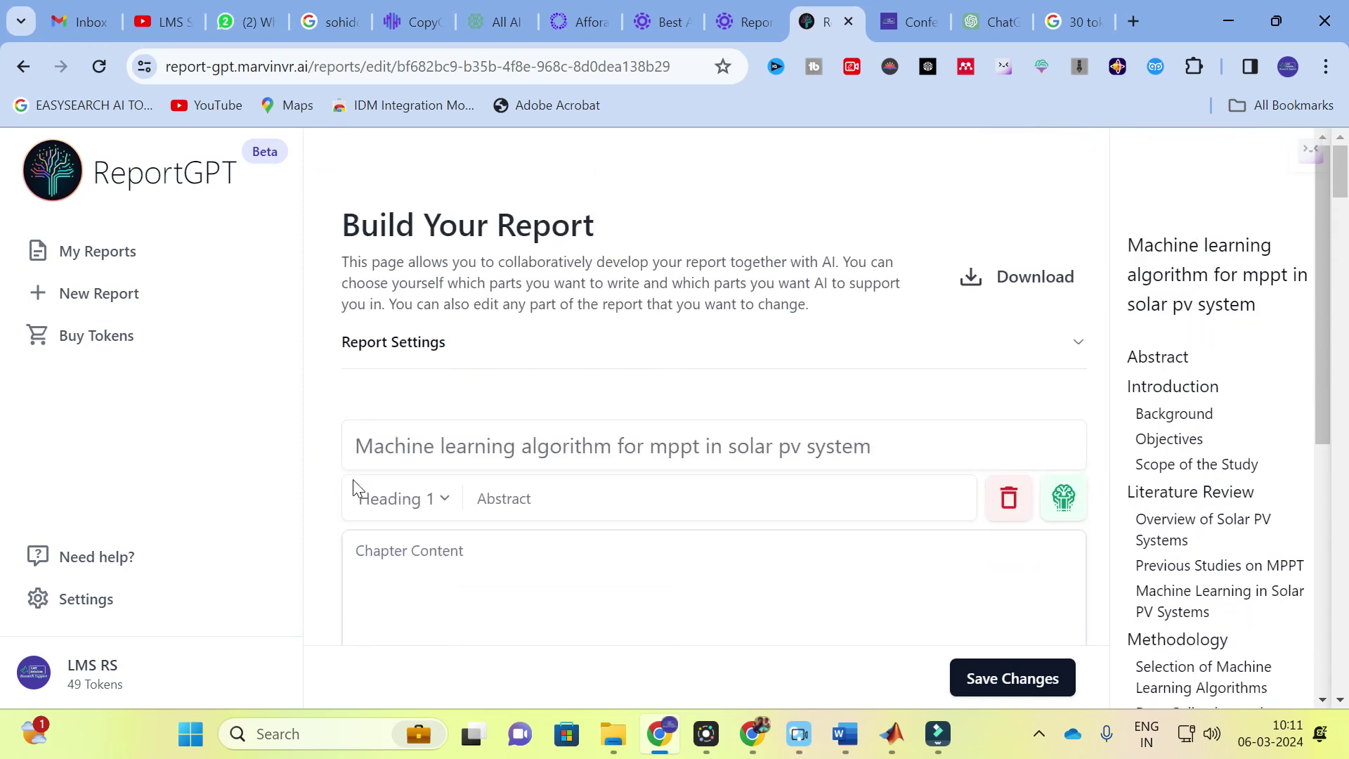
click(440, 498)
click(418, 525)
click(693, 514)
Generate the Abstract chapter with AI, using the context "over all operation of the proposed system"
click(1064, 500)
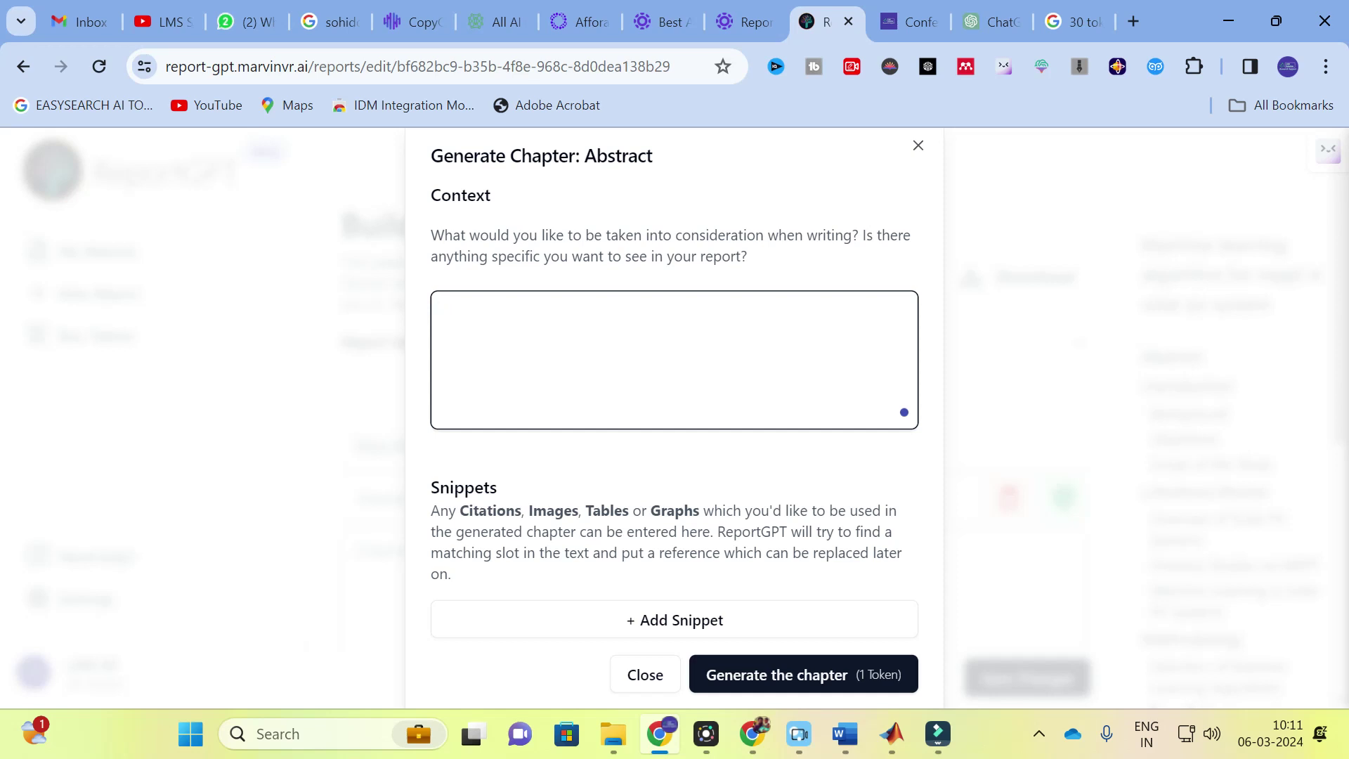
click(586, 321)
text(over al l ope)
text(arion)
key(BackSpace)
key(BackSpace)
key(BackSpace)
key(BackSpace)
key(BackSpace)
text(ratio)
key(BackSpace)
text(n of the prop)
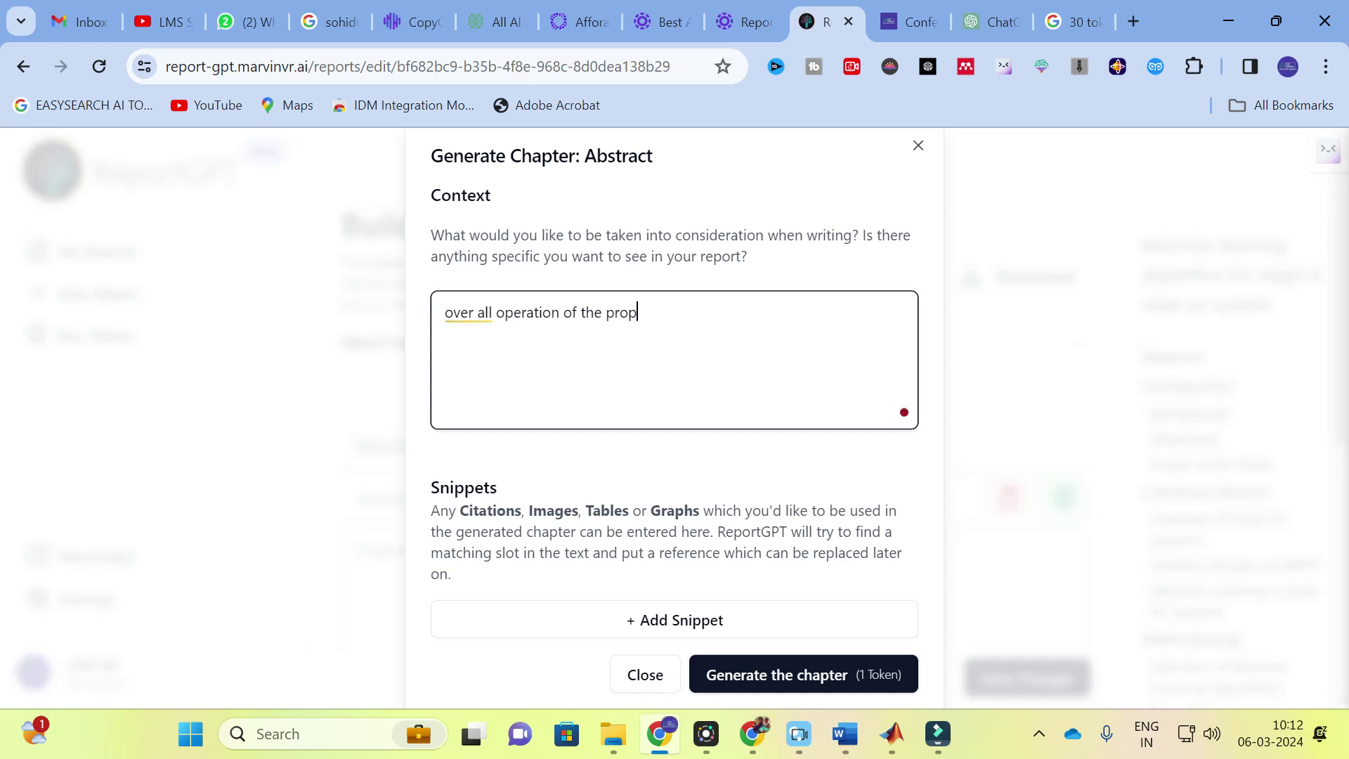
text(osed system)
click(798, 677)
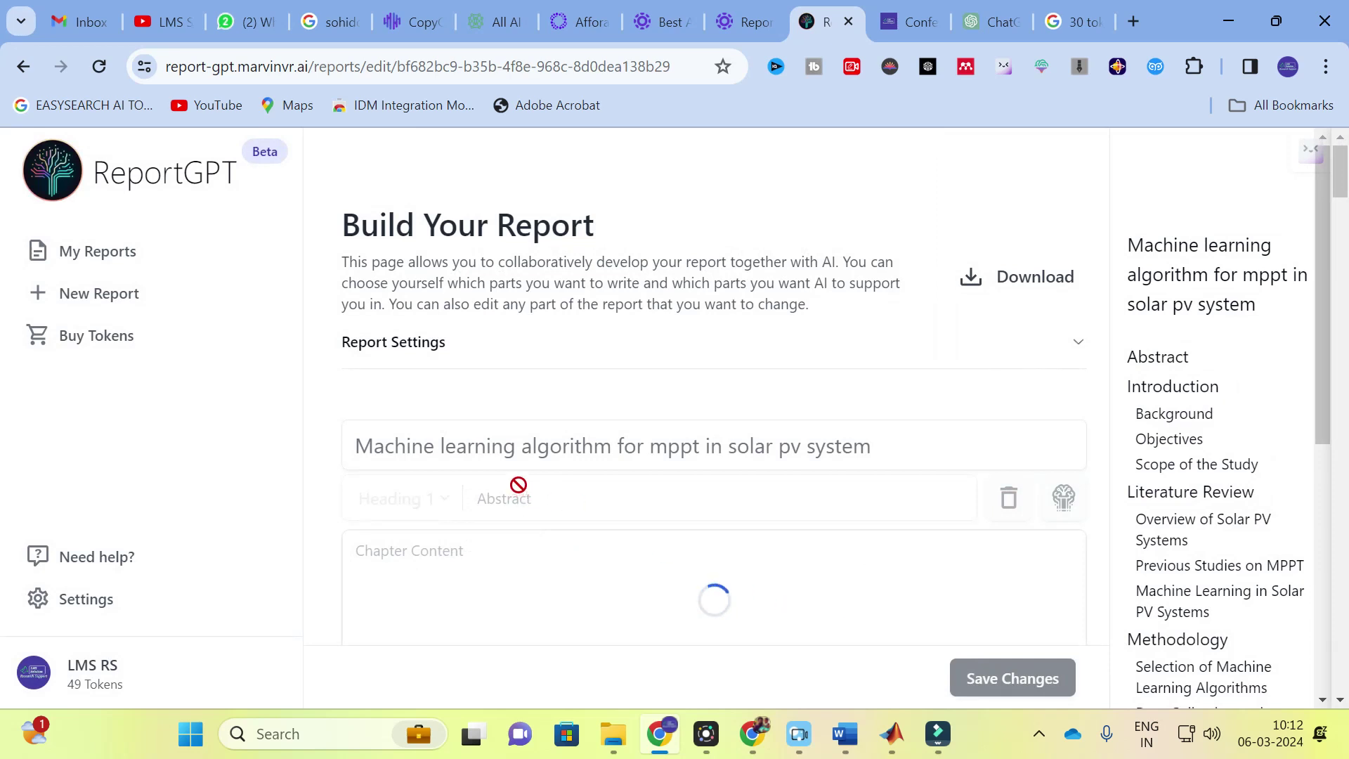
scroll(518, 482, down, 2)
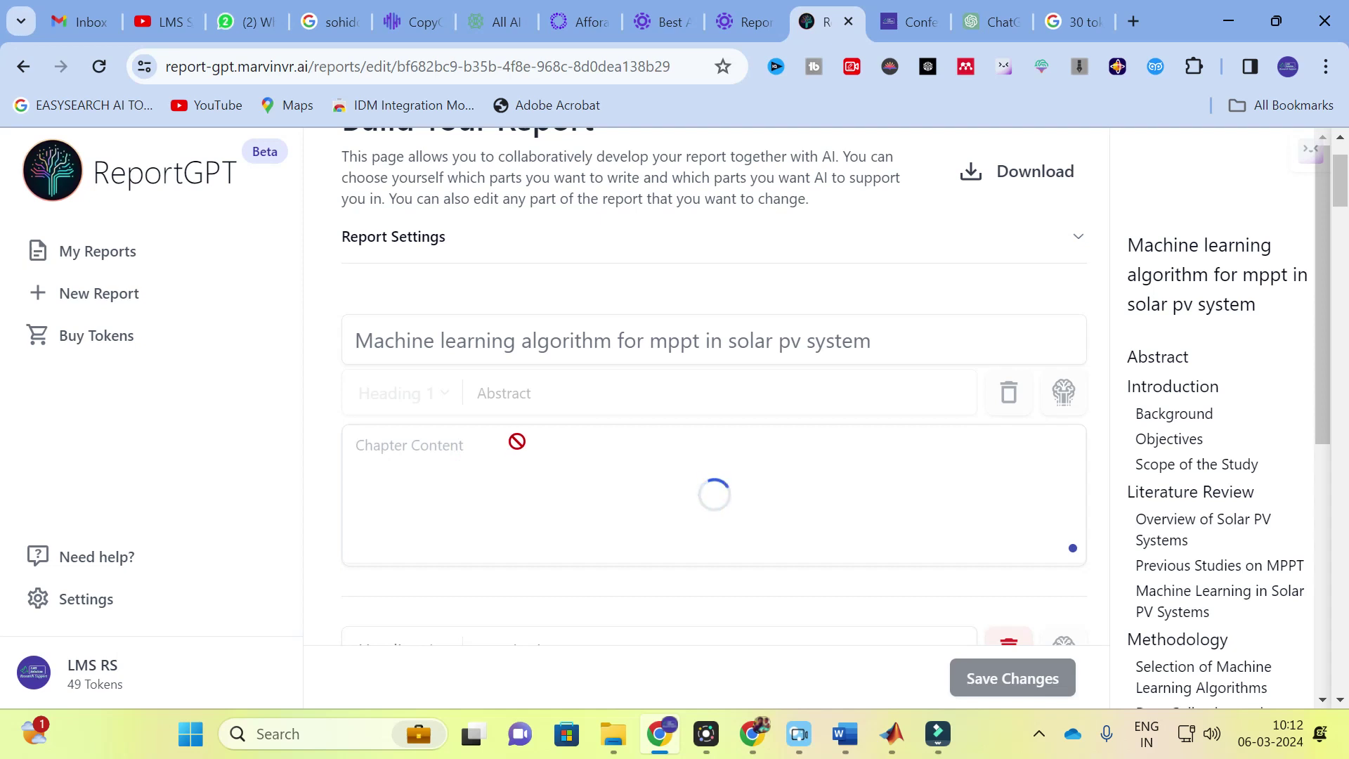
scroll(702, 386, down, 2)
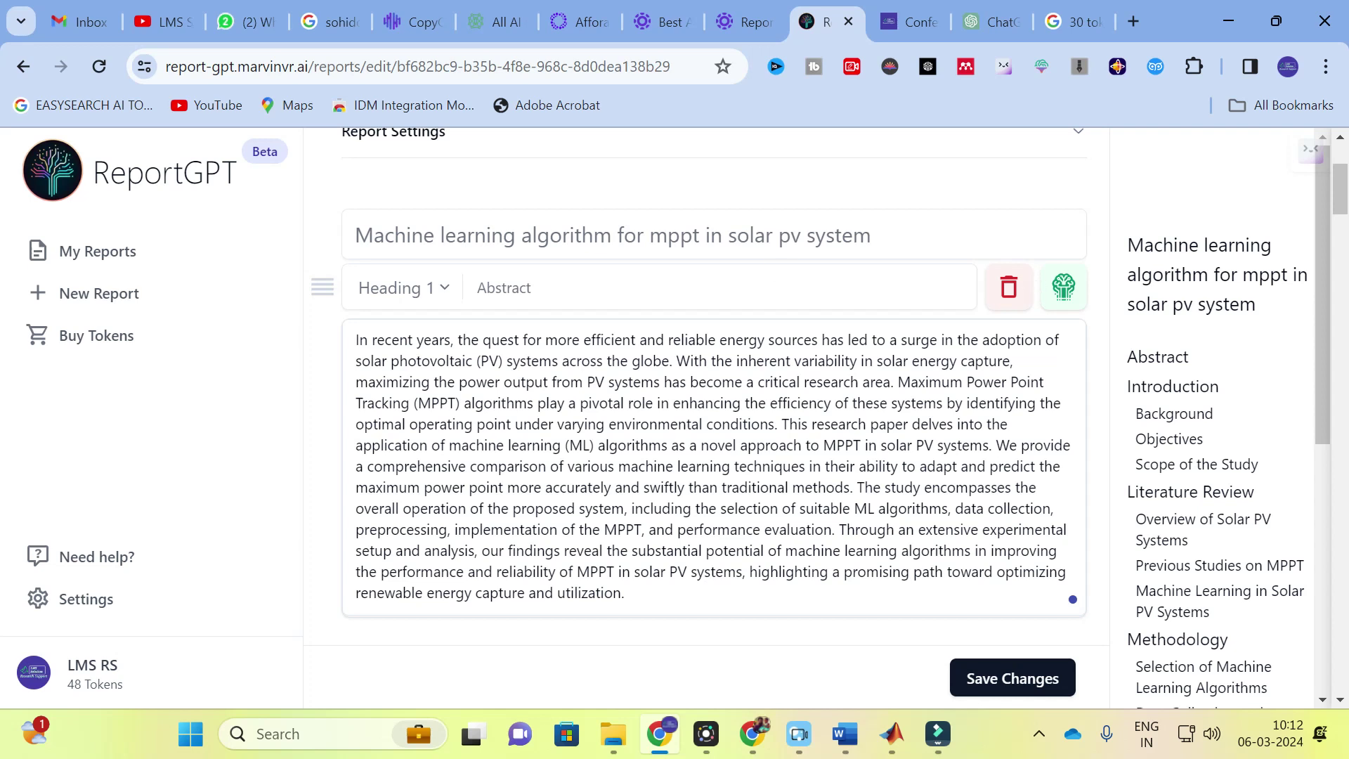
Look at the Introduction chapter's generation form without generating, and look over the empty chapters down to Literature Review
scroll(608, 431, down, 3)
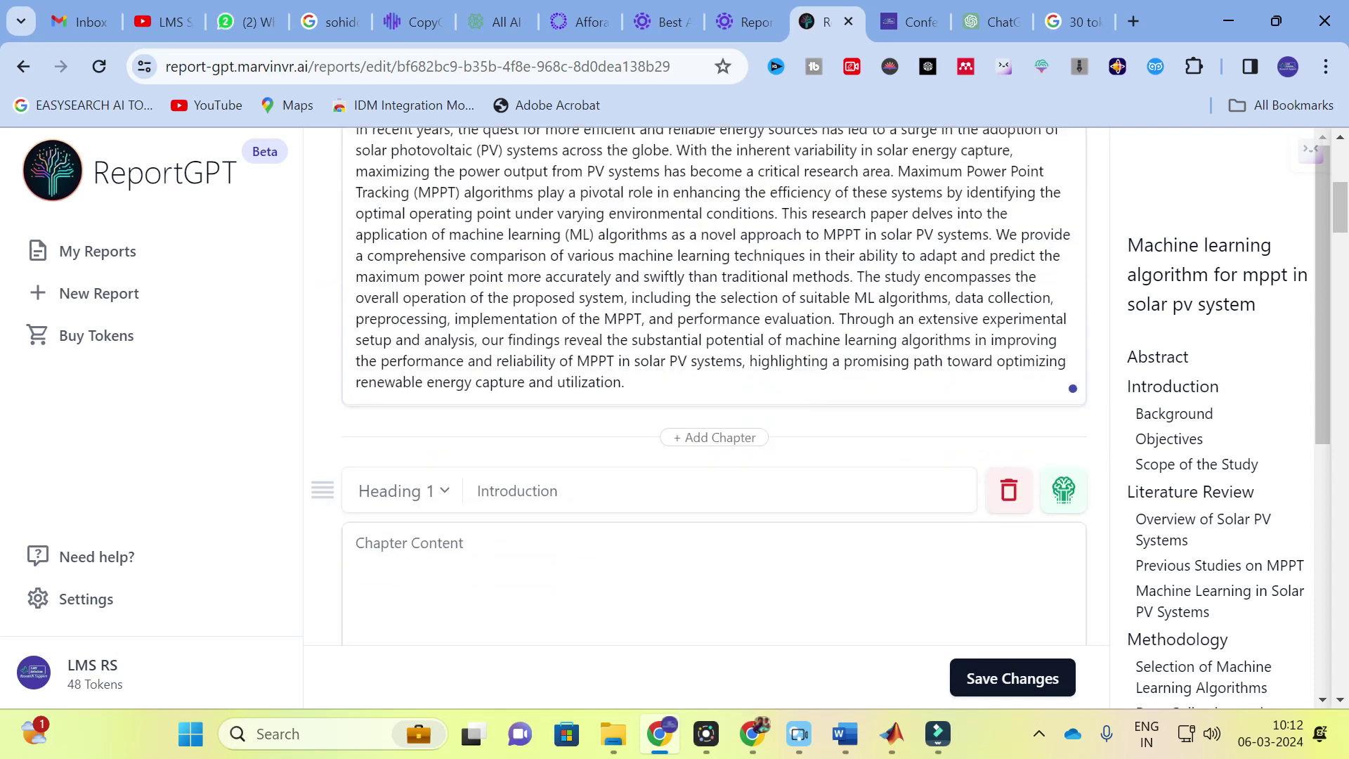
click(1074, 495)
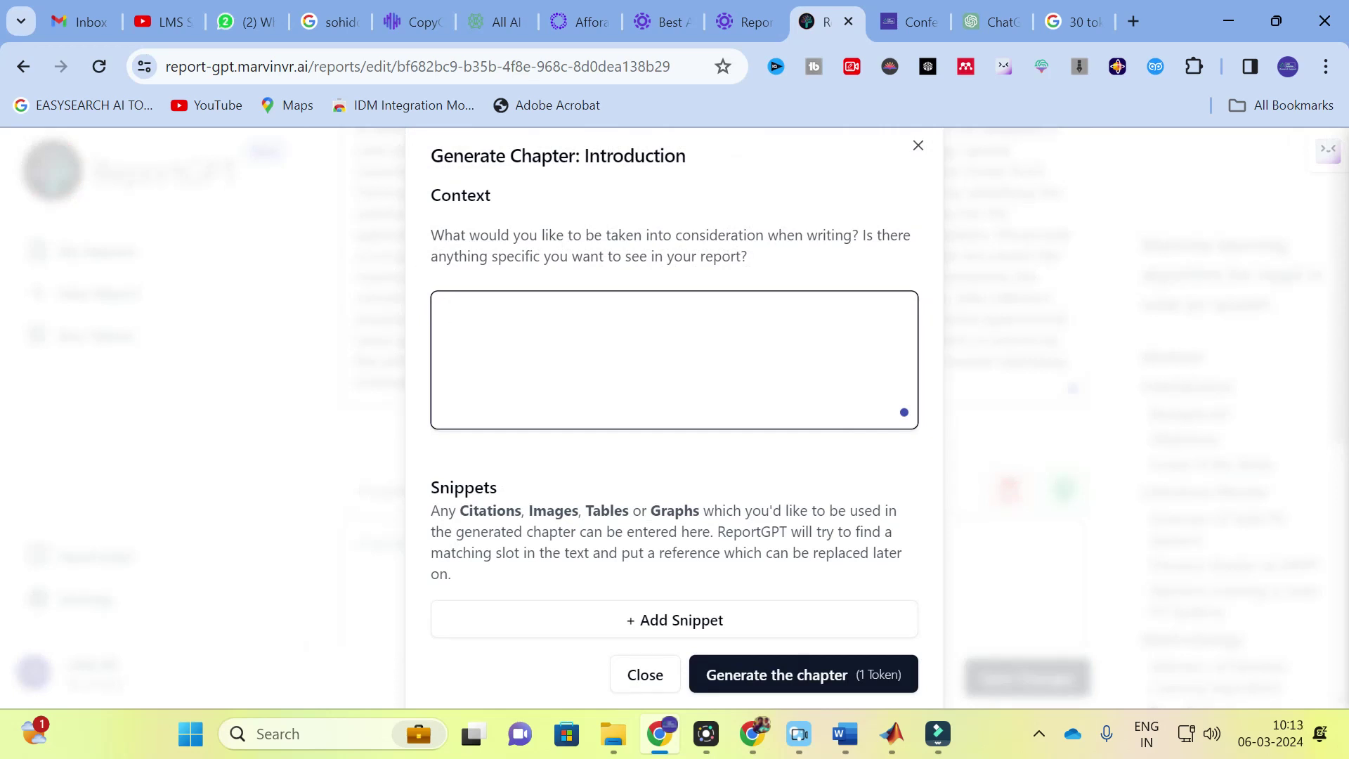
click(919, 145)
scroll(322, 351, down, 13)
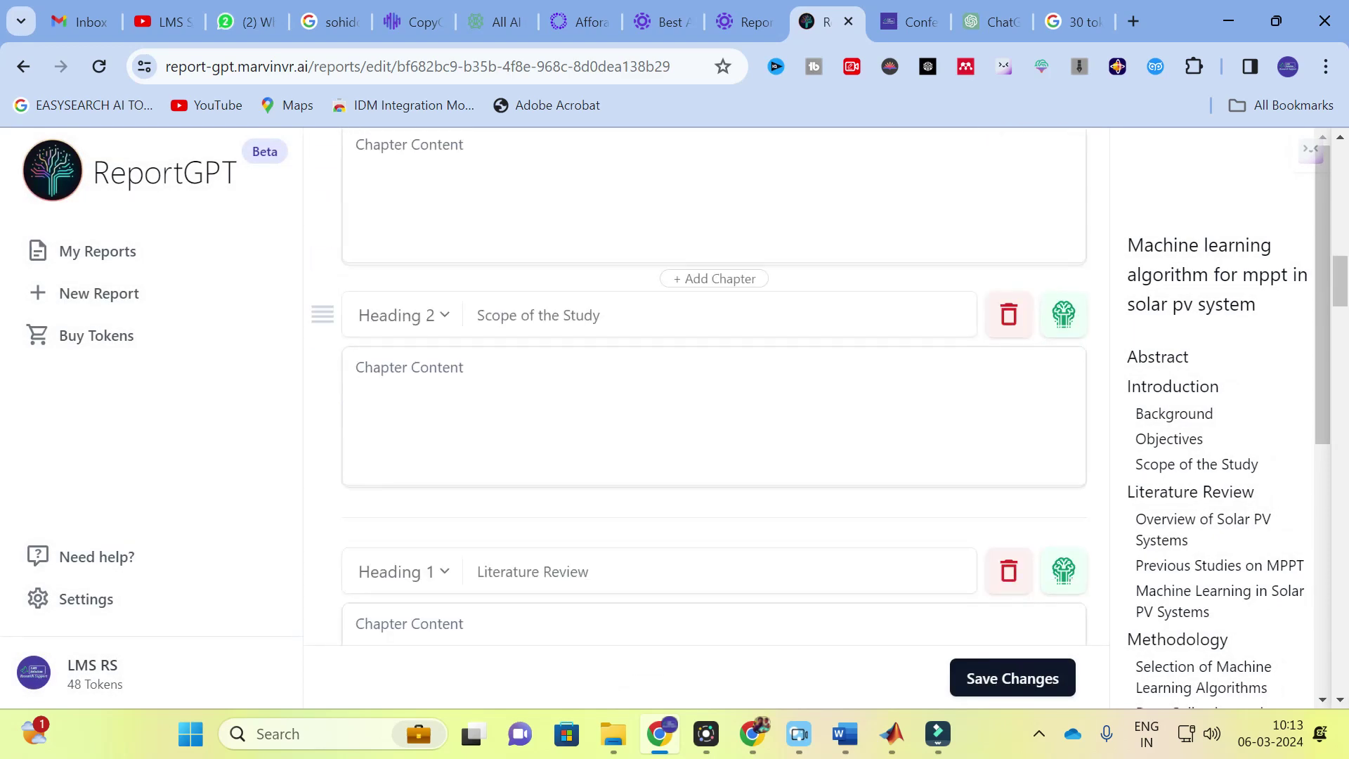
scroll(714, 422, down, 3)
scroll(714, 422, up, 7)
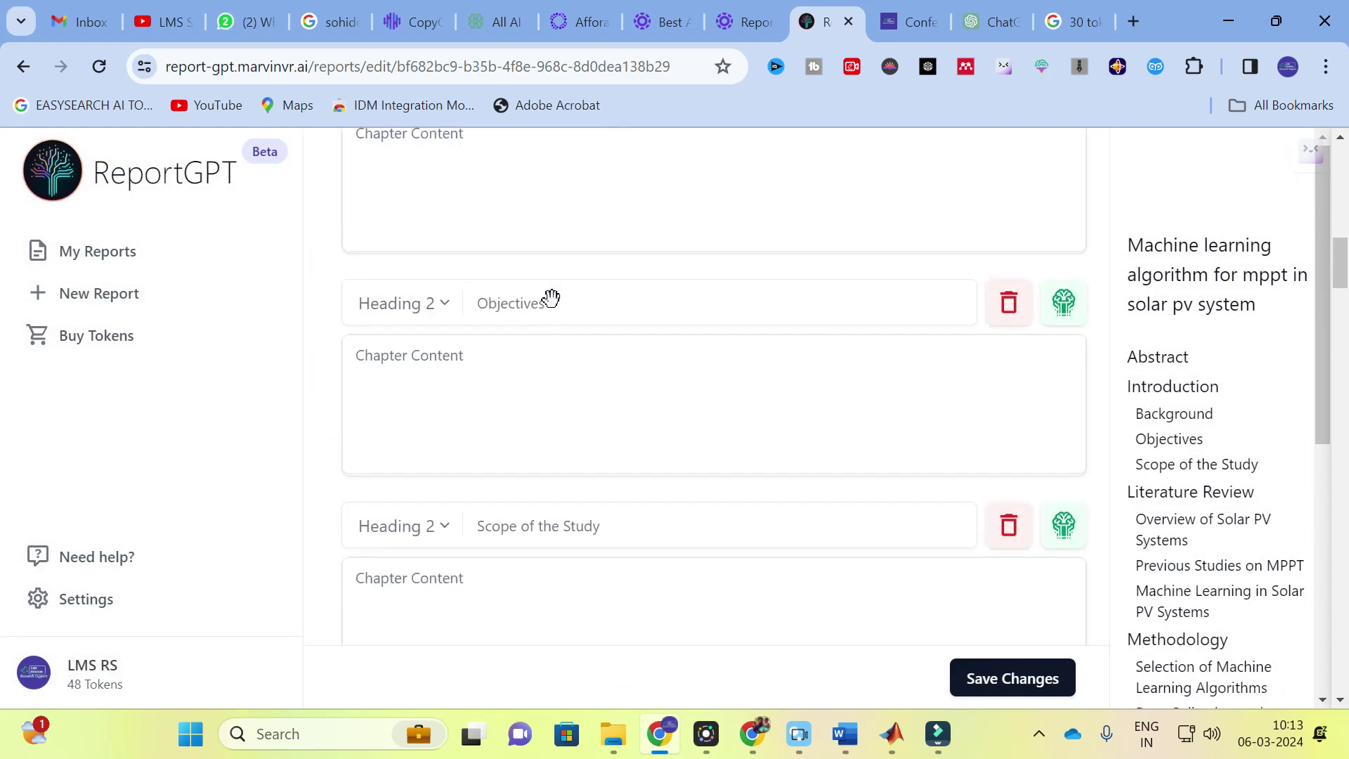
scroll(550, 310, up, 8)
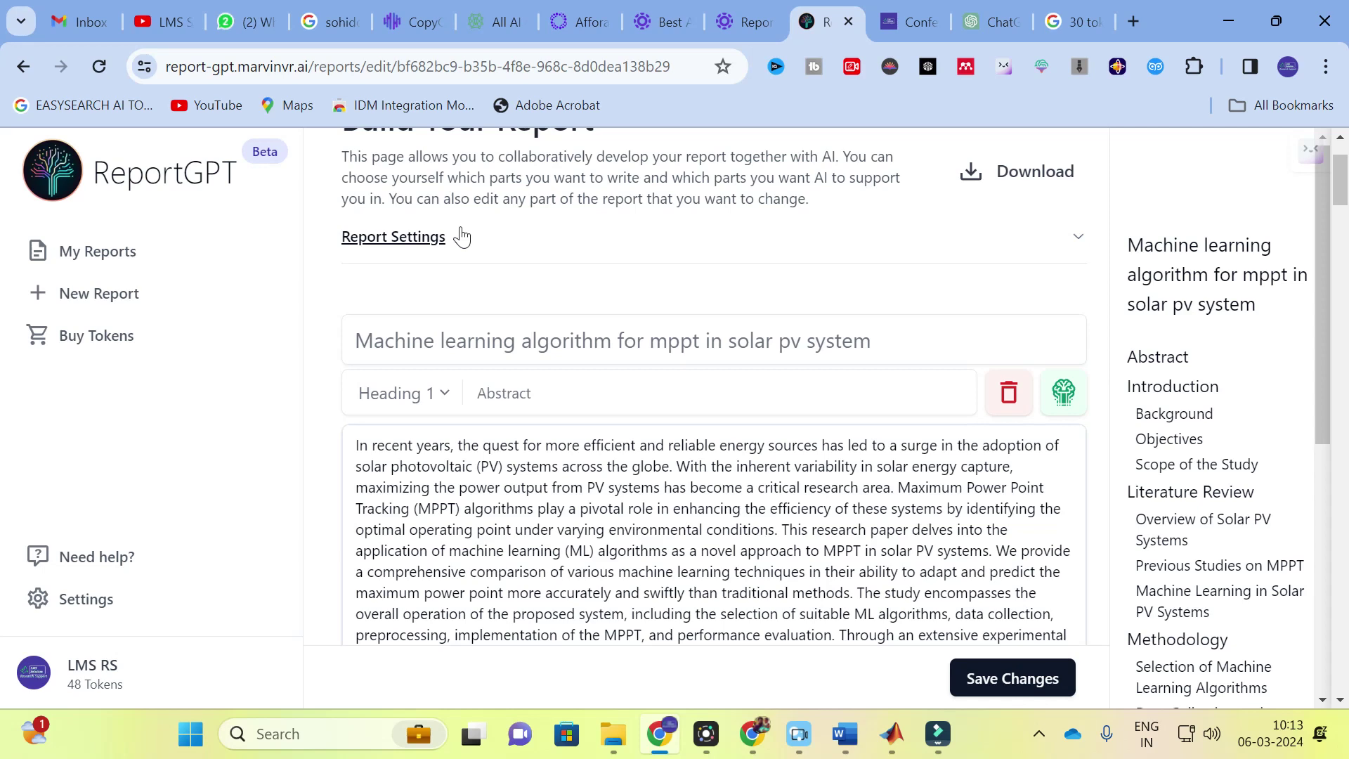
Review the generated abstract and view the Introduction chapter's generation form again, closing it without generating
scroll(714, 387, down, 3)
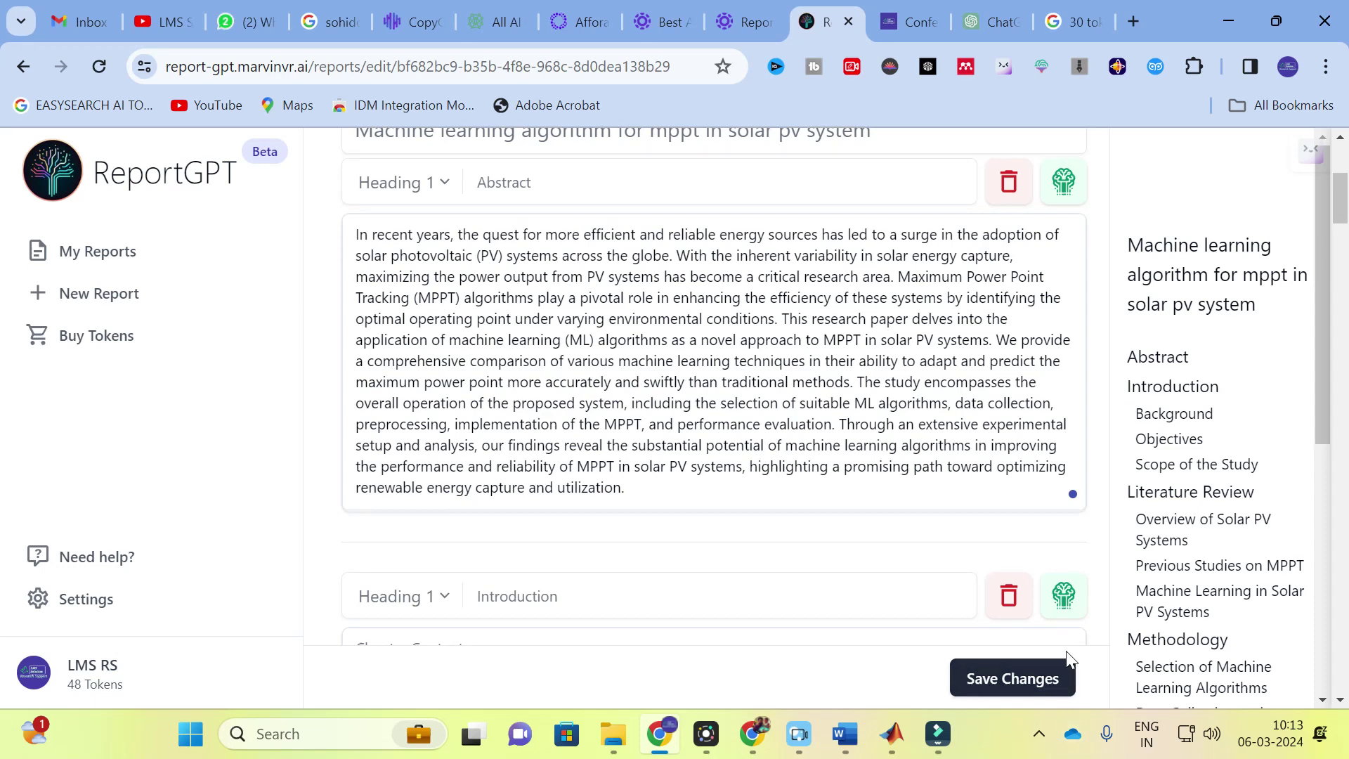
click(1066, 596)
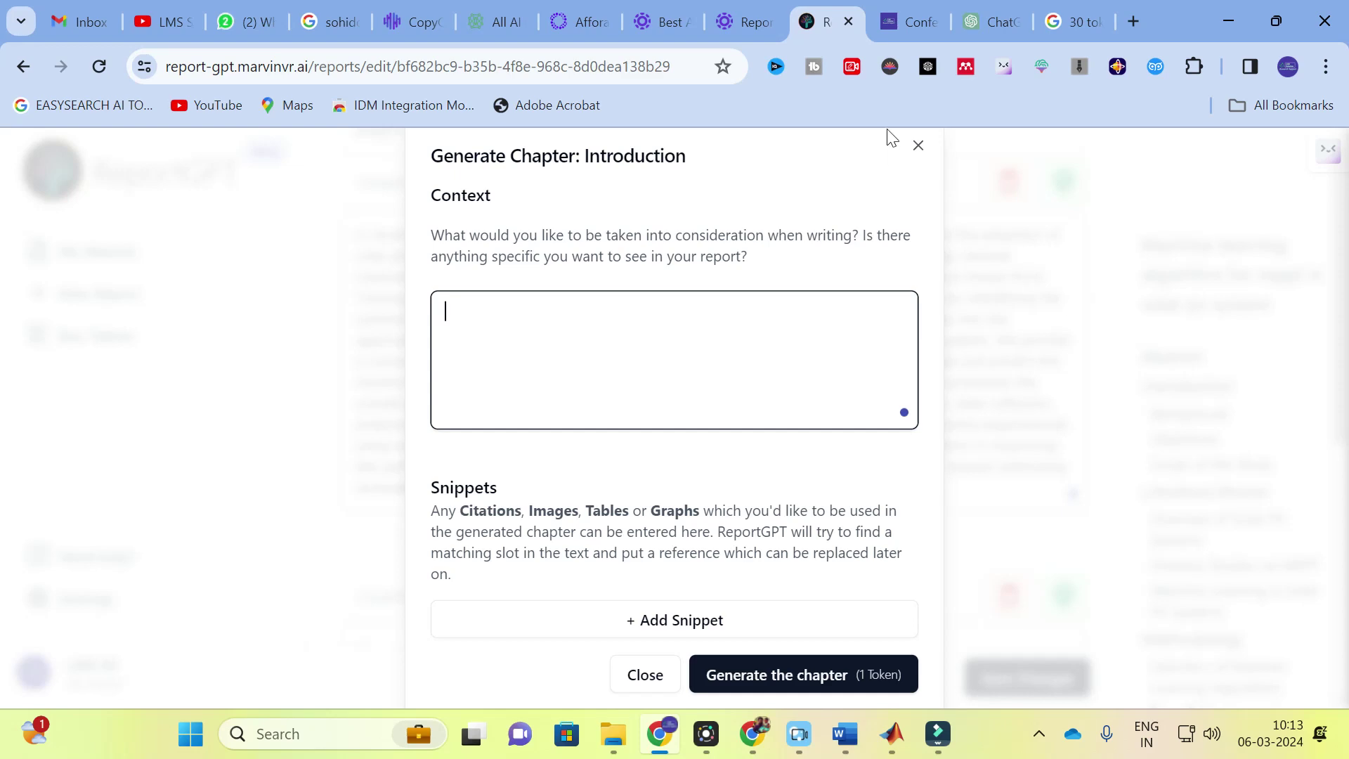
click(917, 146)
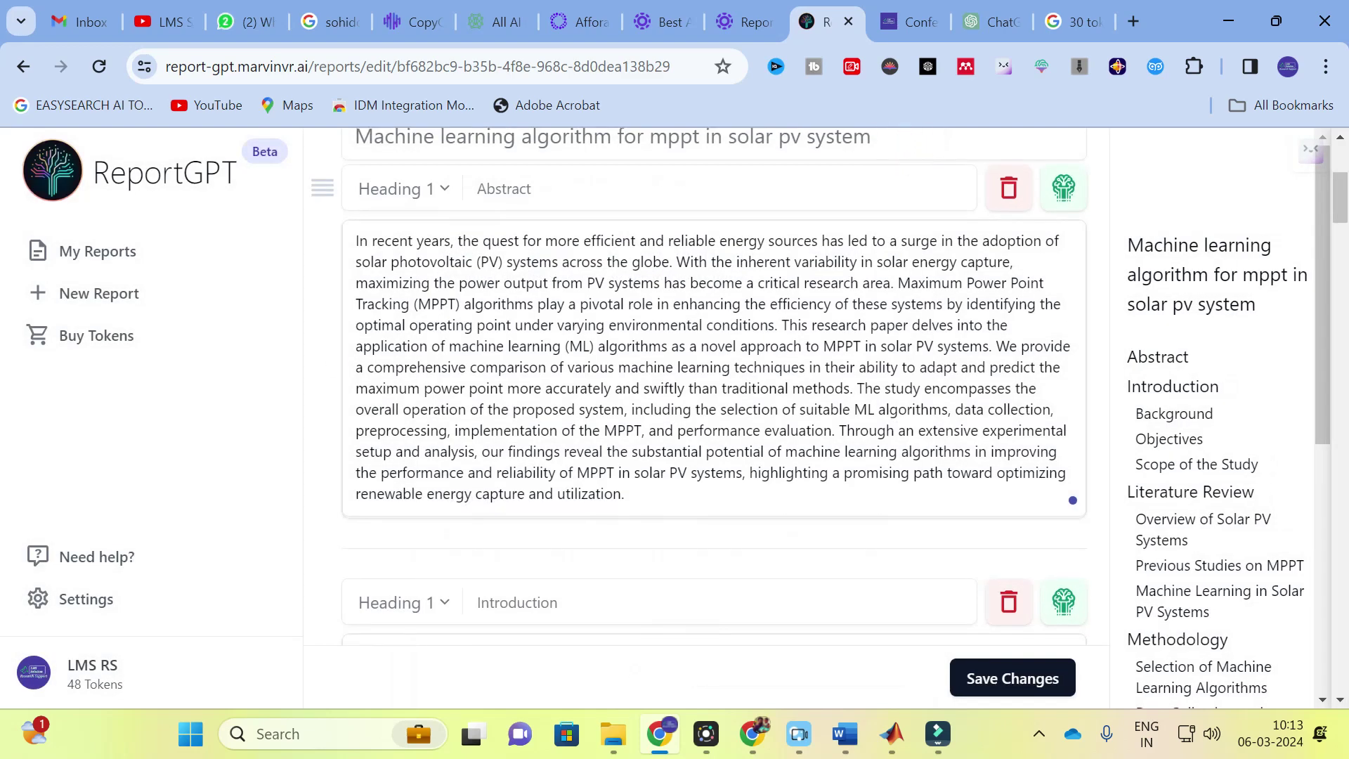
scroll(464, 390, up, 5)
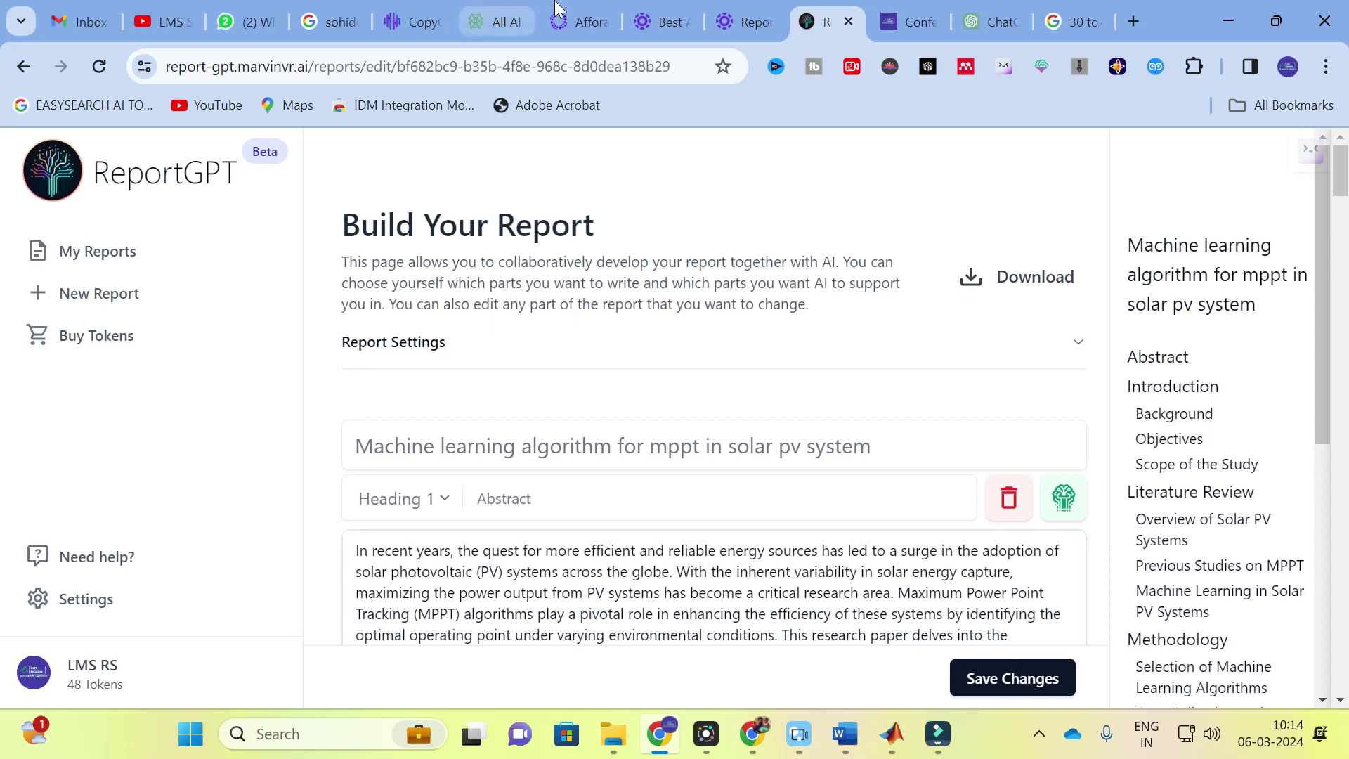
Switch to Afforai and look at its chatbot selection and file upload options
mouse_move(577, 8)
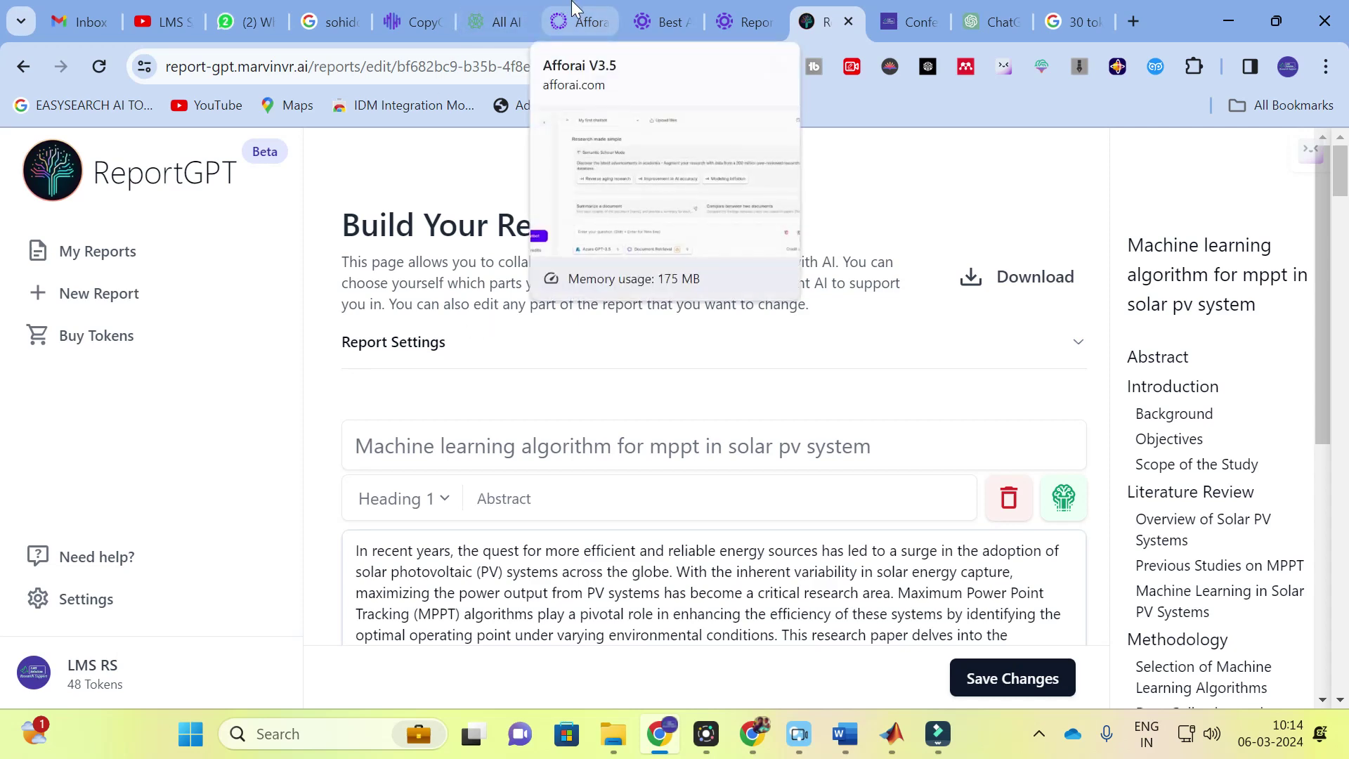
click(415, 16)
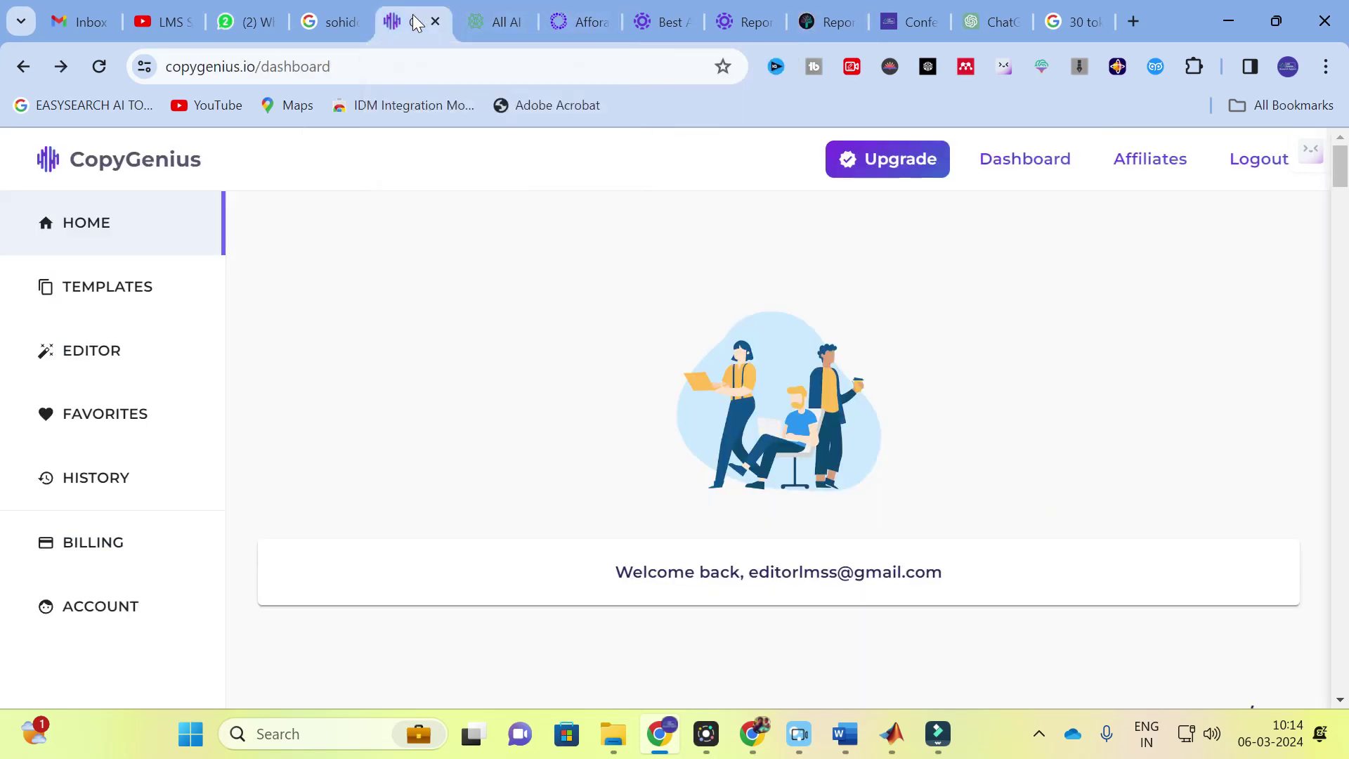
click(496, 18)
click(585, 13)
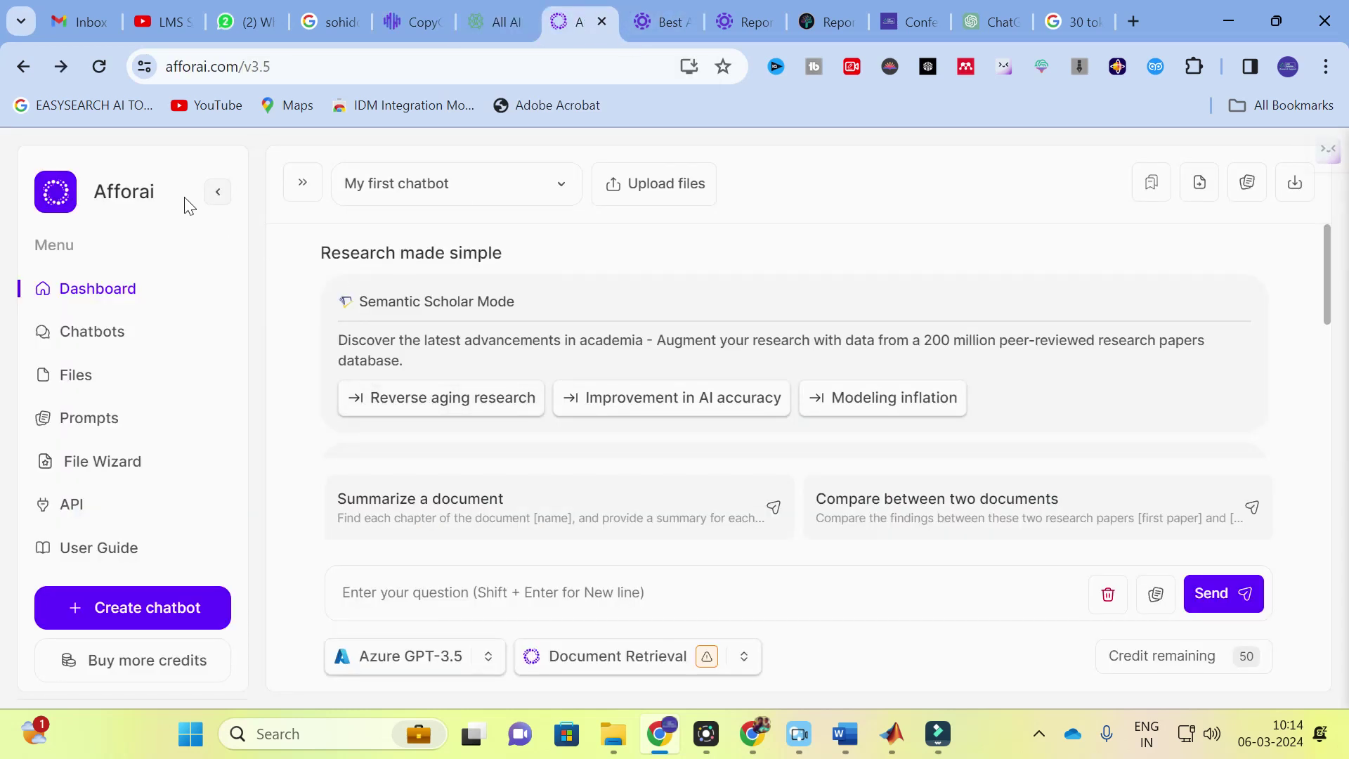
click(497, 185)
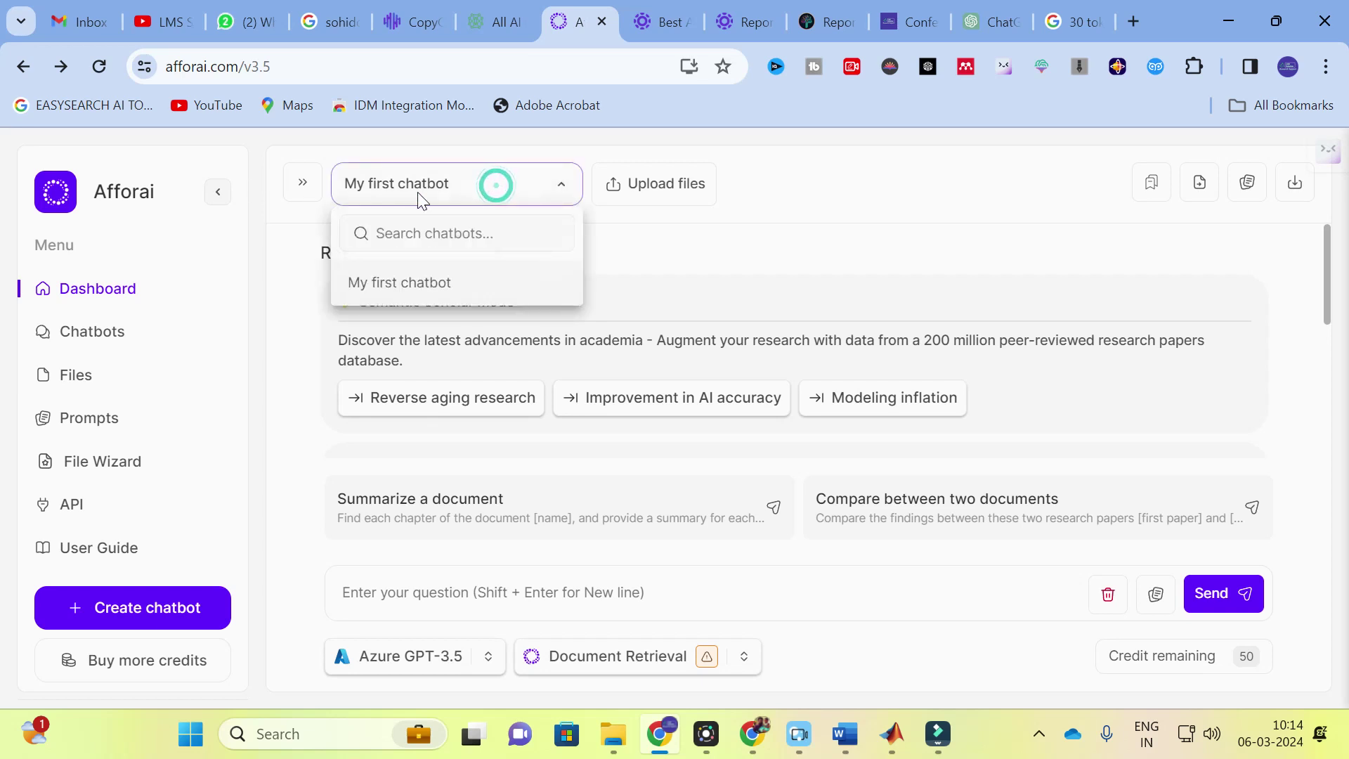
click(669, 241)
click(644, 183)
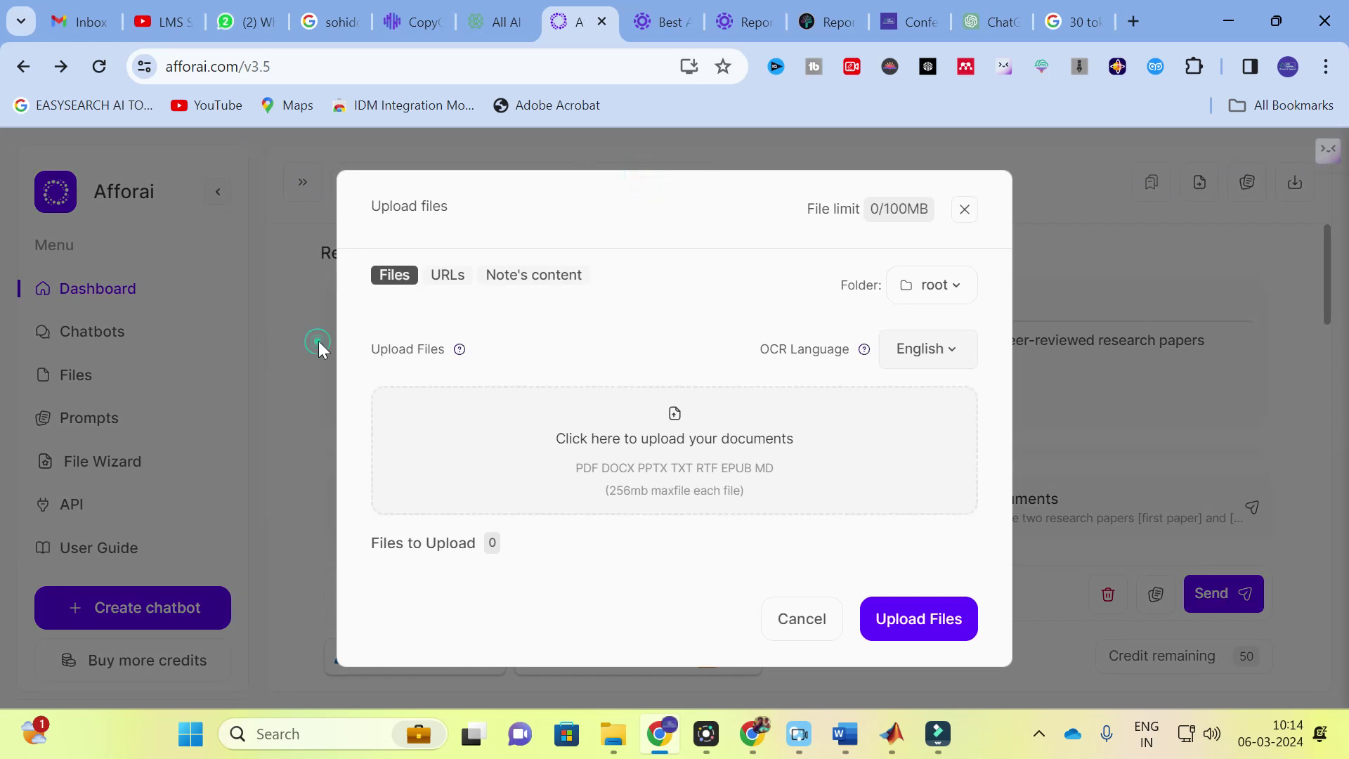
click(804, 620)
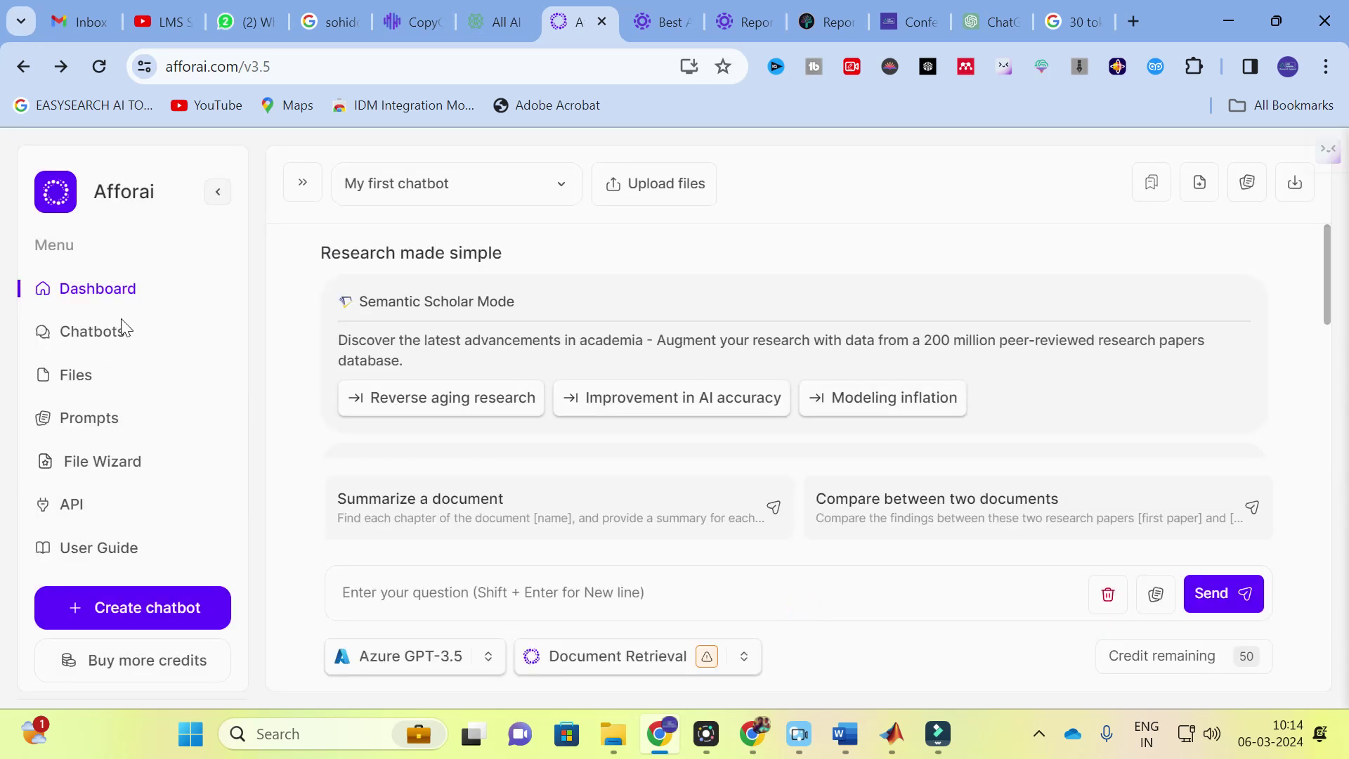
Ask the Afforai chatbot to "explain about machine learning algorithms"
click(390, 601)
text(explain about machine learning al)
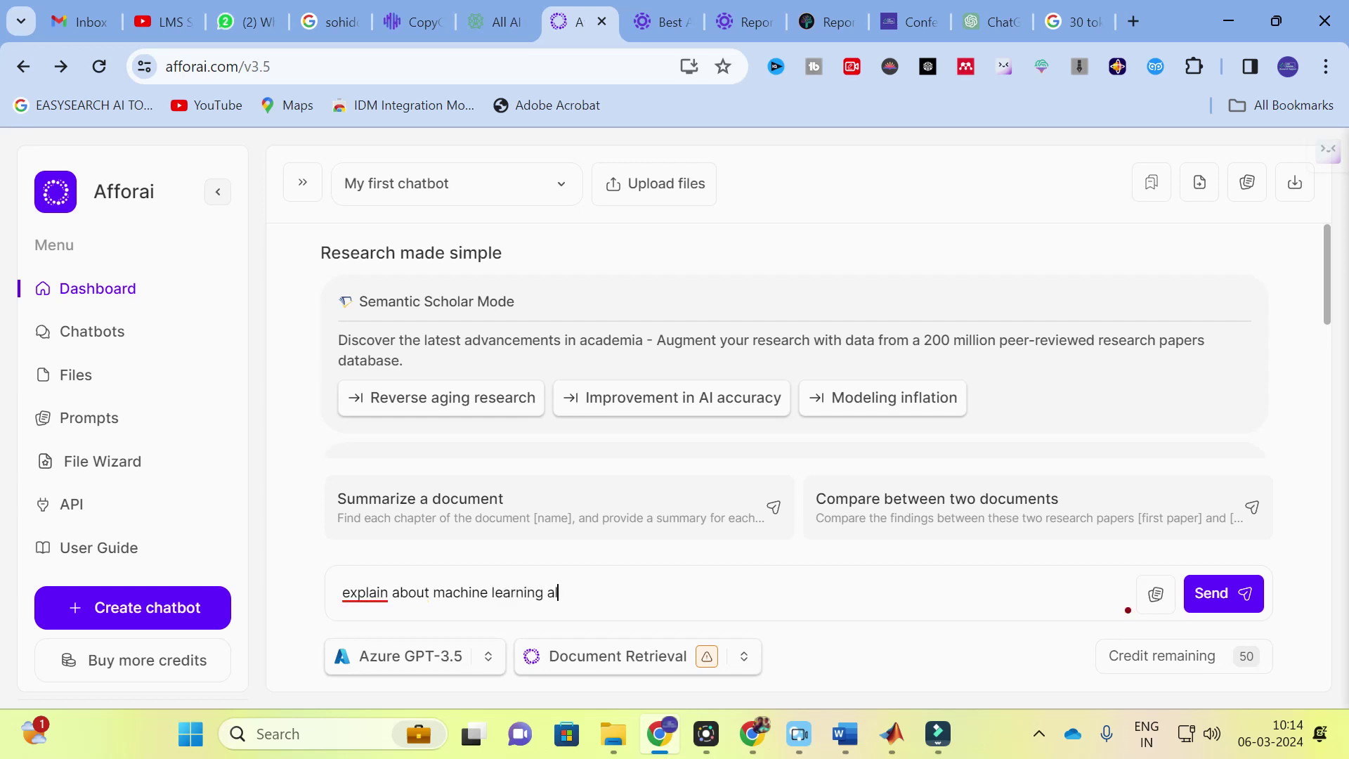
text(gorithms)
key(Return)
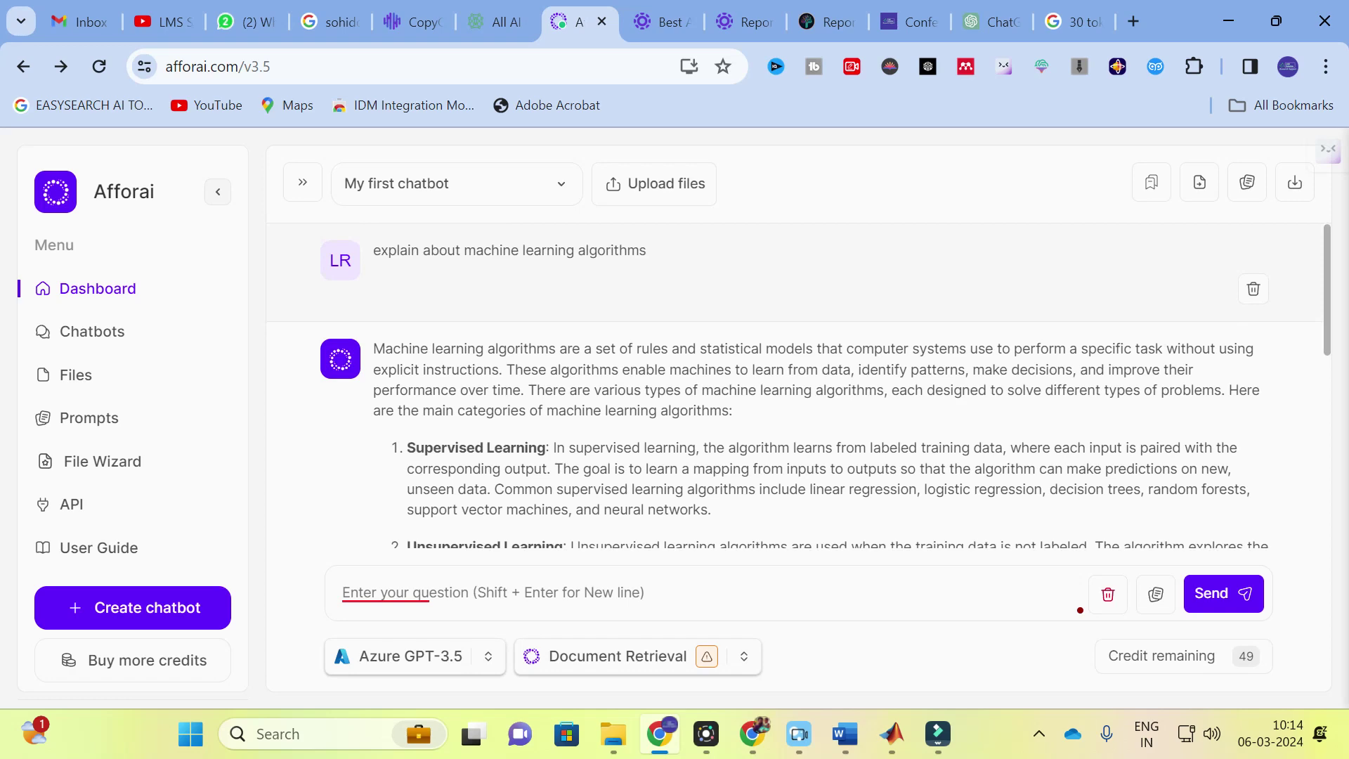
Read through the chatbot's answer on the categories of machine learning algorithms
scroll(452, 334, down, 3)
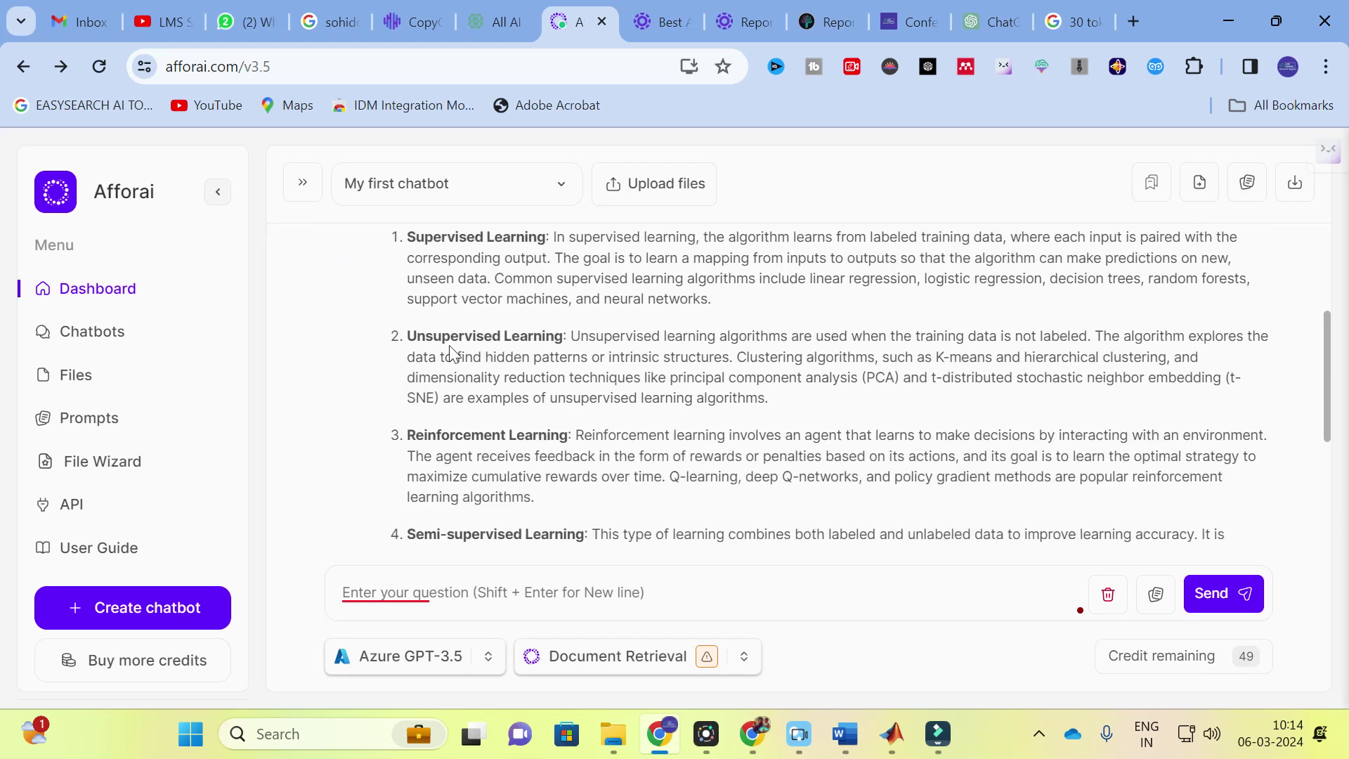
scroll(450, 344, down, 3)
scroll(450, 344, up, 5)
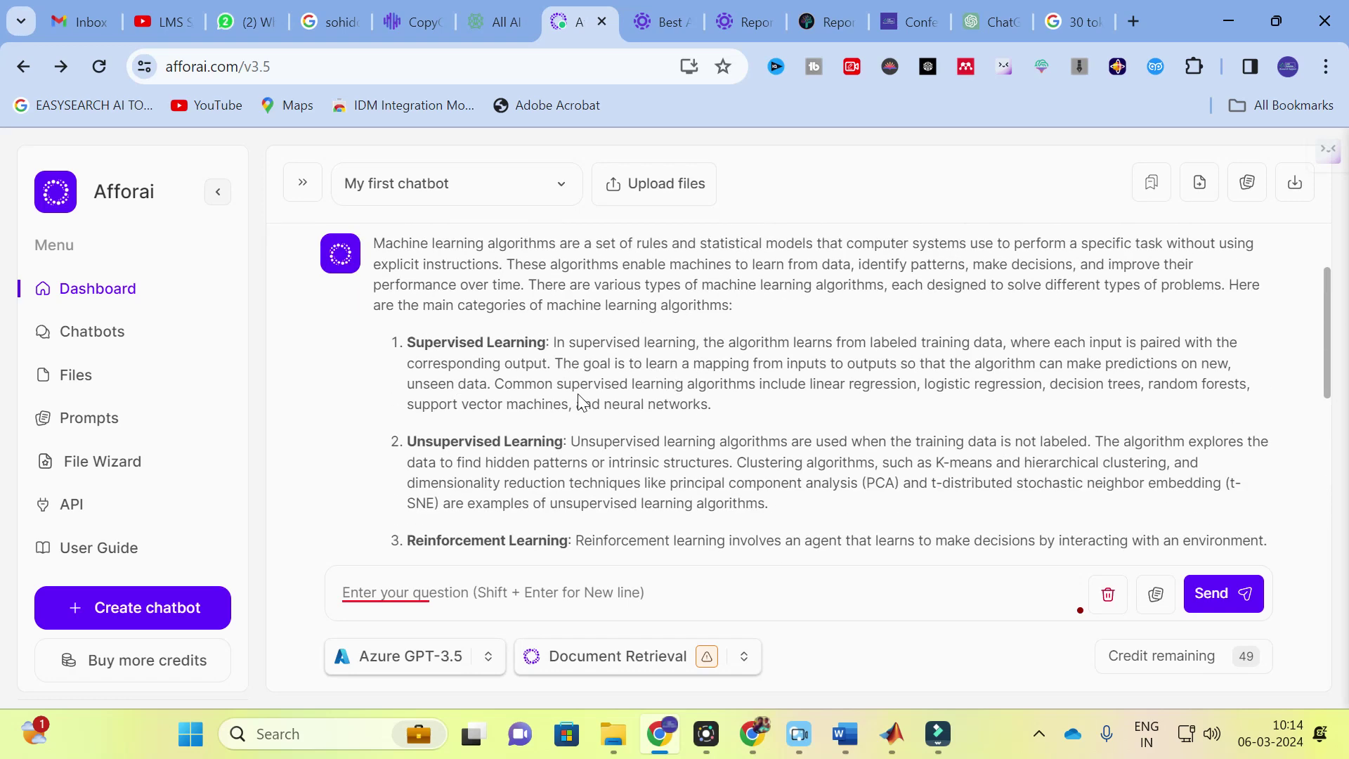
scroll(580, 402, down, 2)
scroll(579, 422, down, 2)
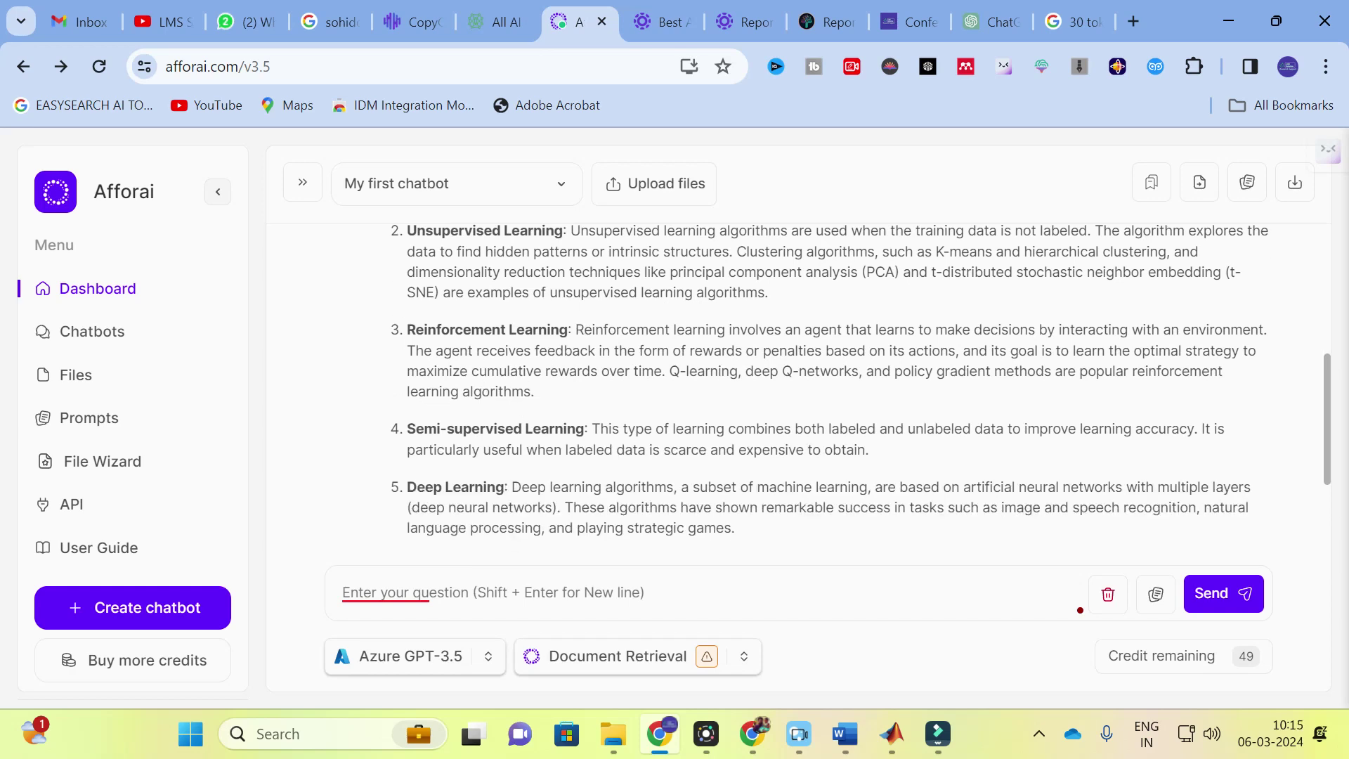
scroll(475, 448, down, 3)
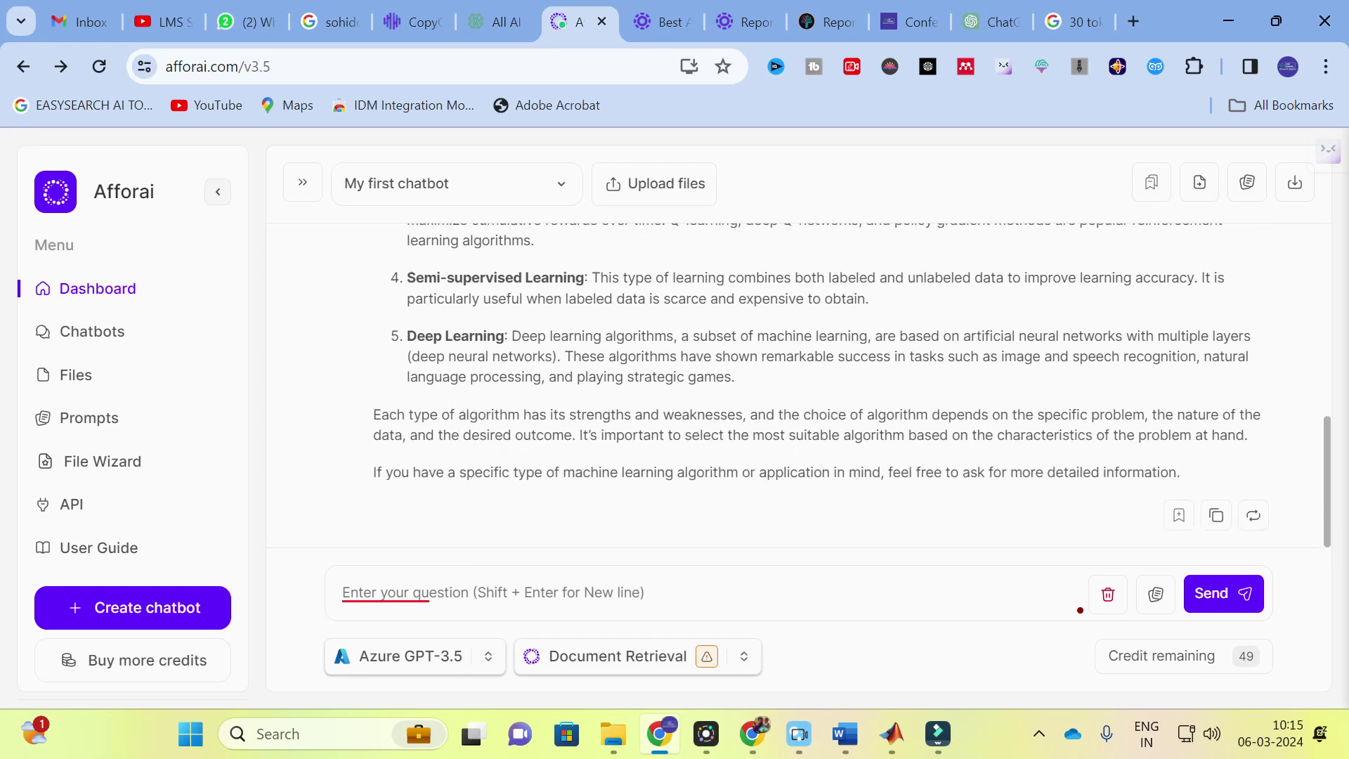
scroll(520, 430, up, 10)
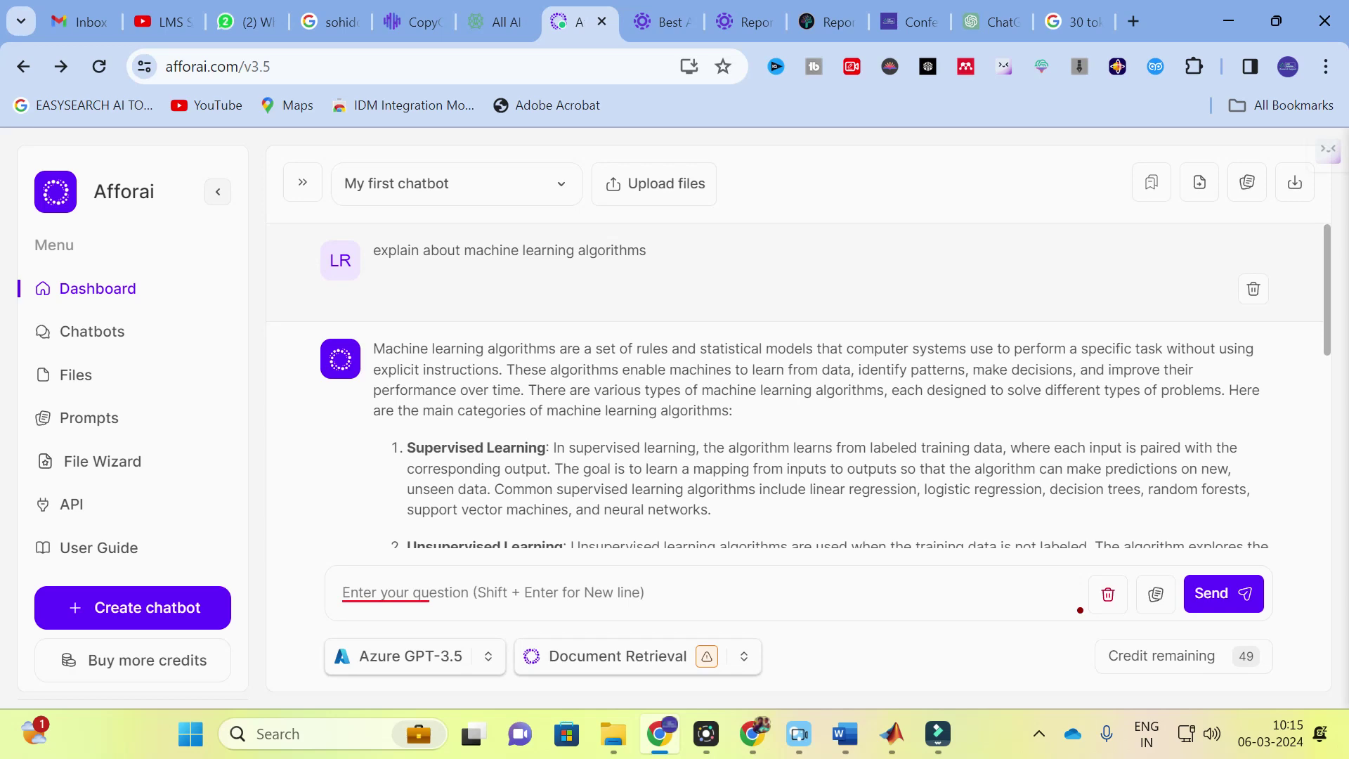
scroll(799, 386, down, 5)
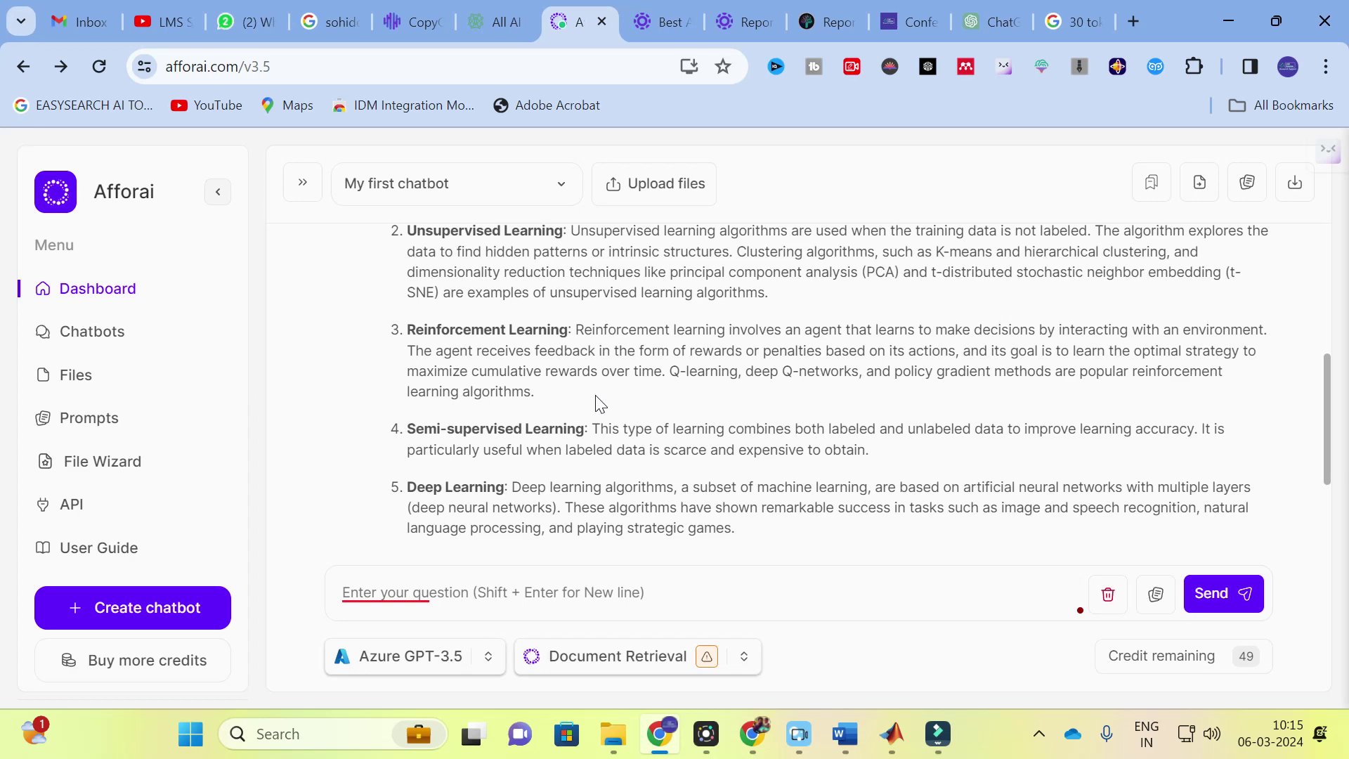
Switch to ReportGPT, leave the report without saving, and examine the token packages on sale
click(826, 3)
scroll(166, 581, down, 3)
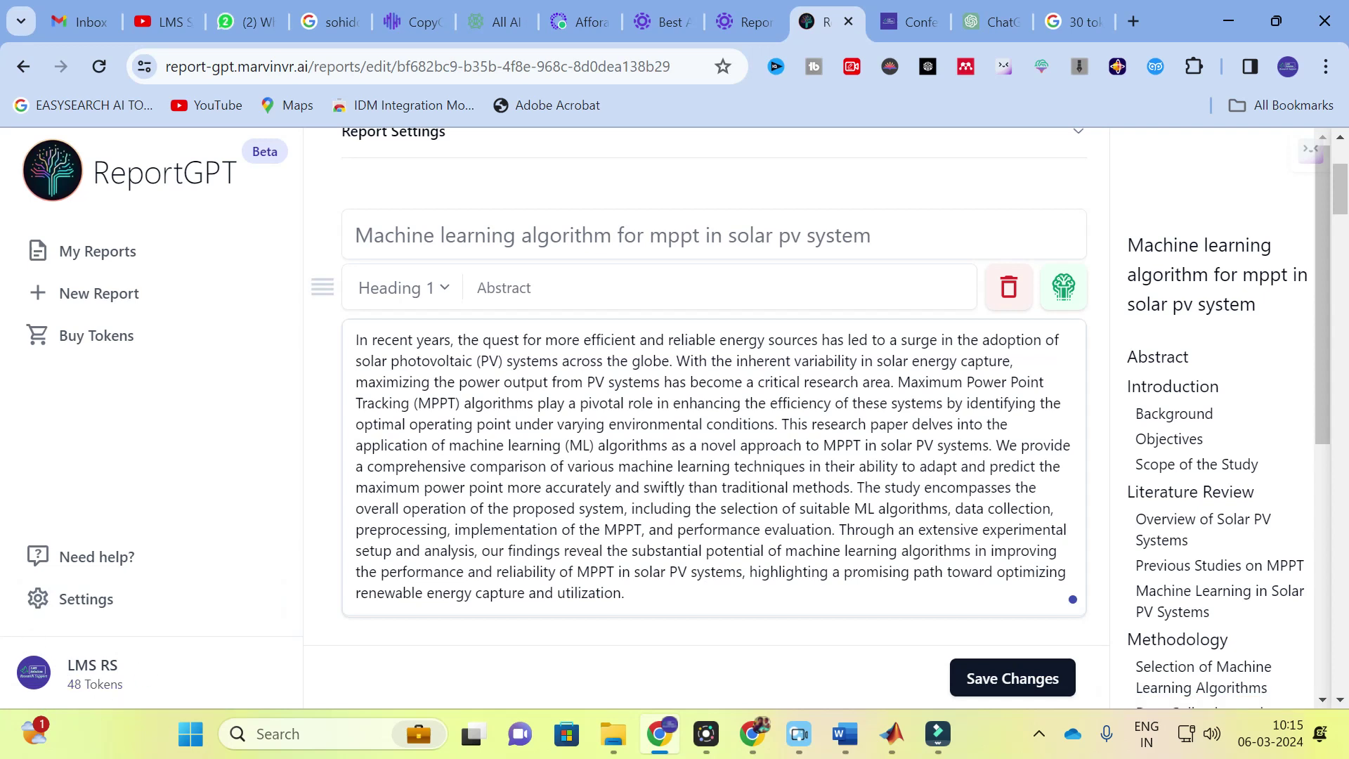
click(123, 347)
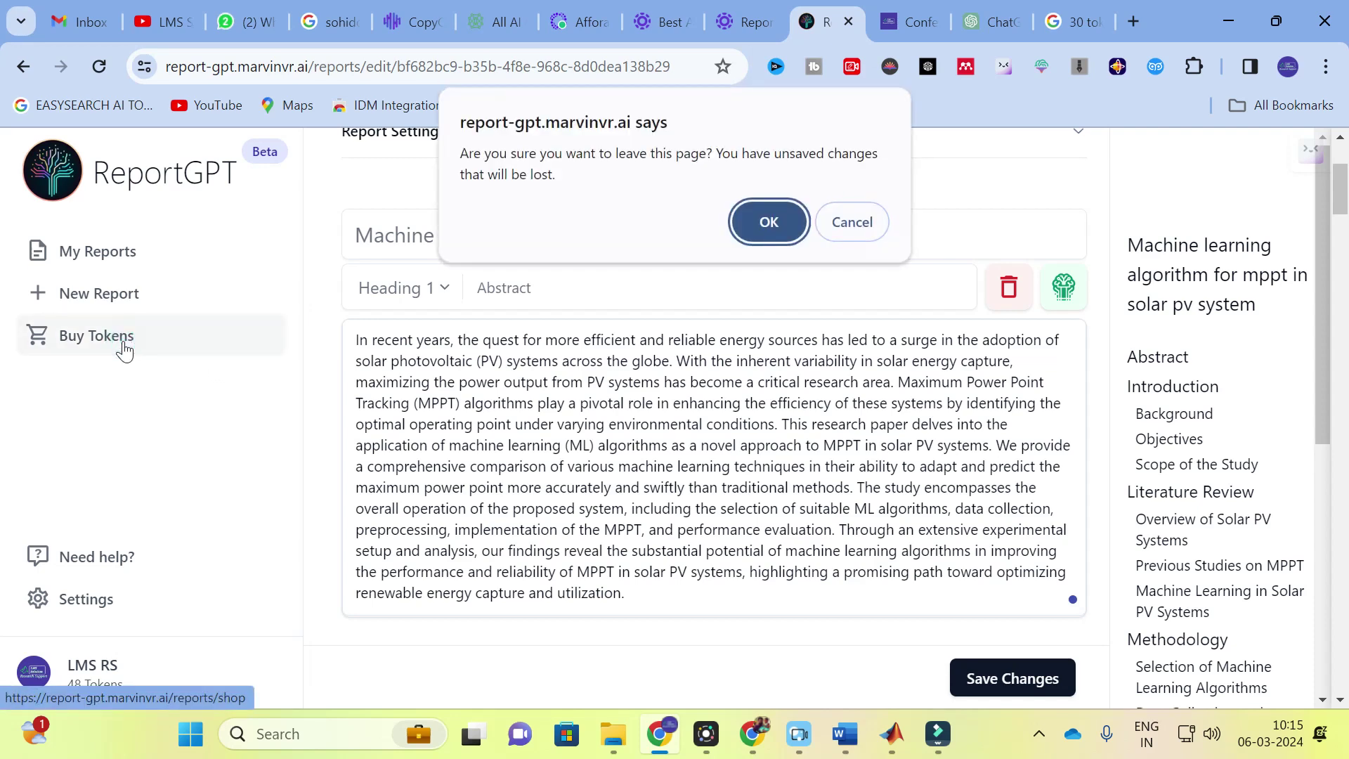
click(766, 224)
scroll(536, 457, down, 3)
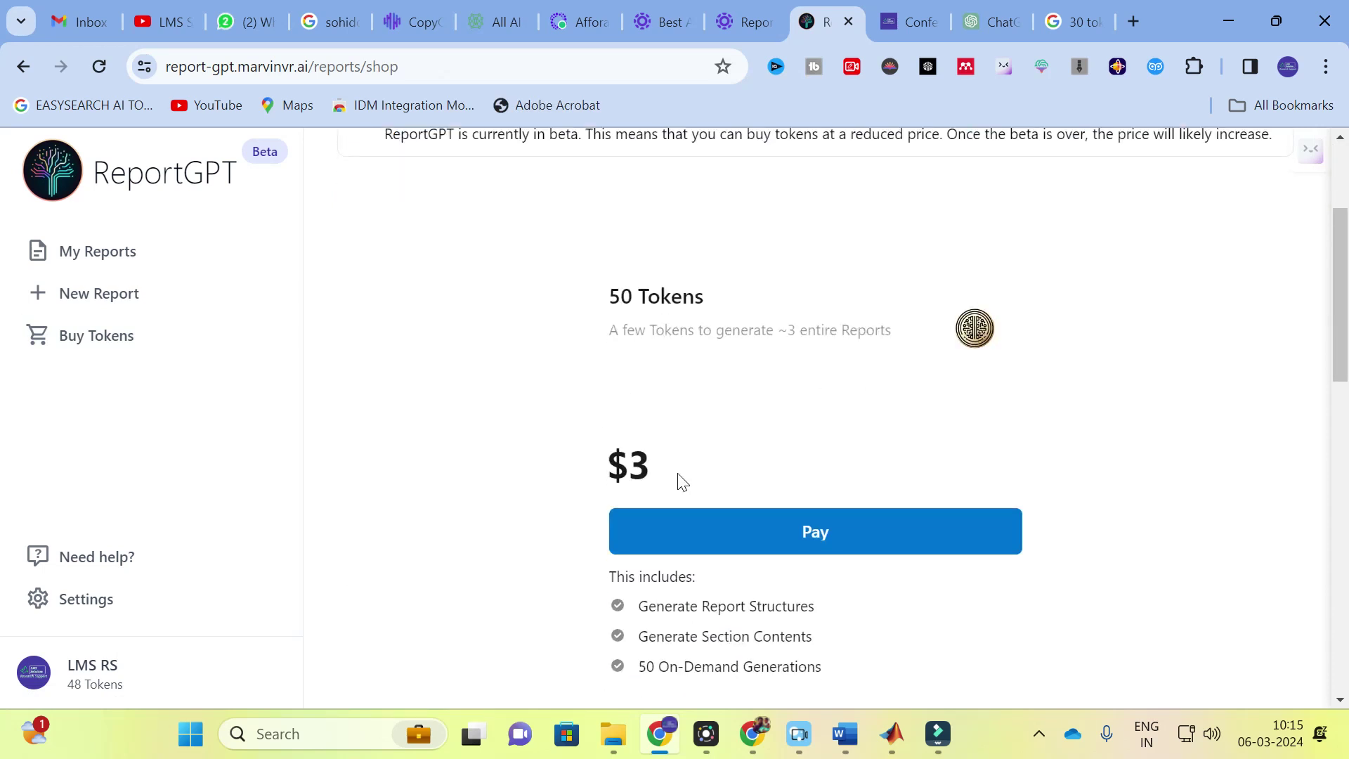
scroll(702, 457, down, 6)
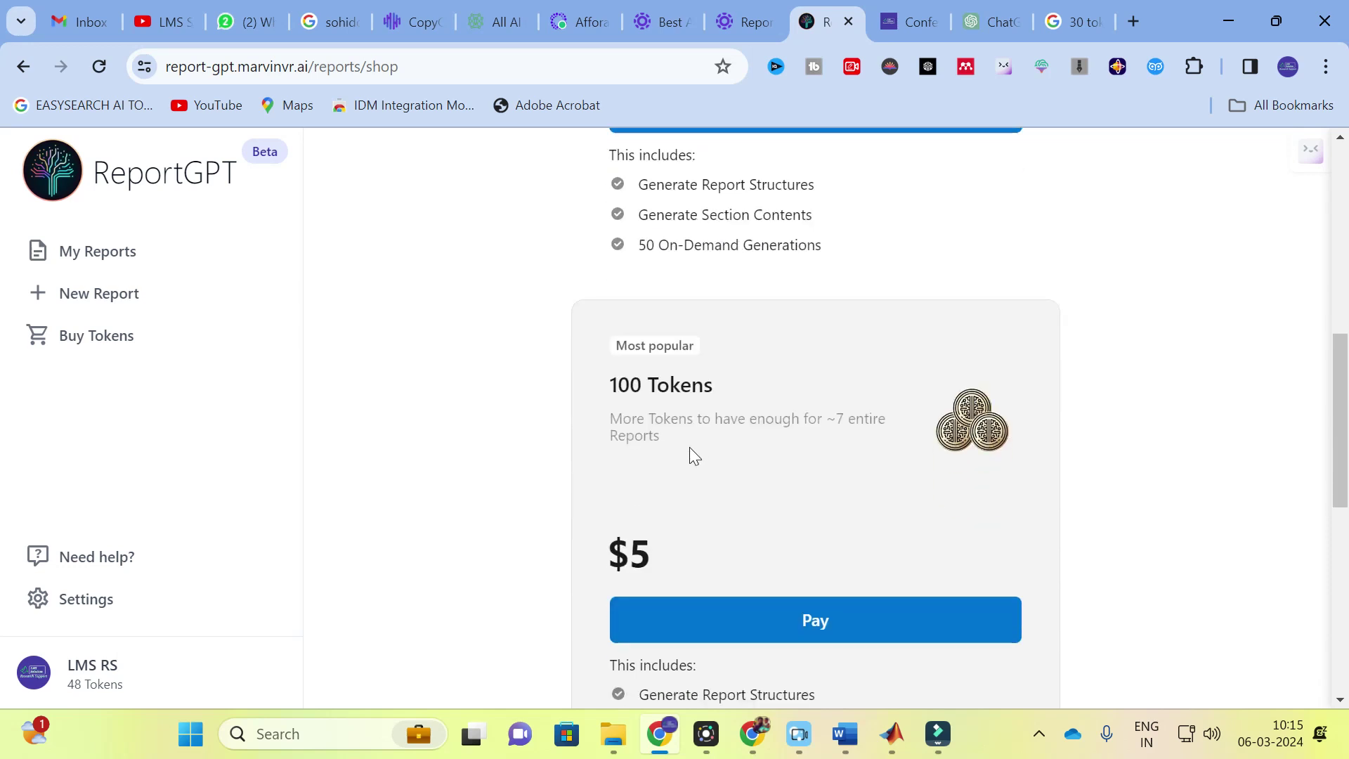
scroll(689, 454, up, 9)
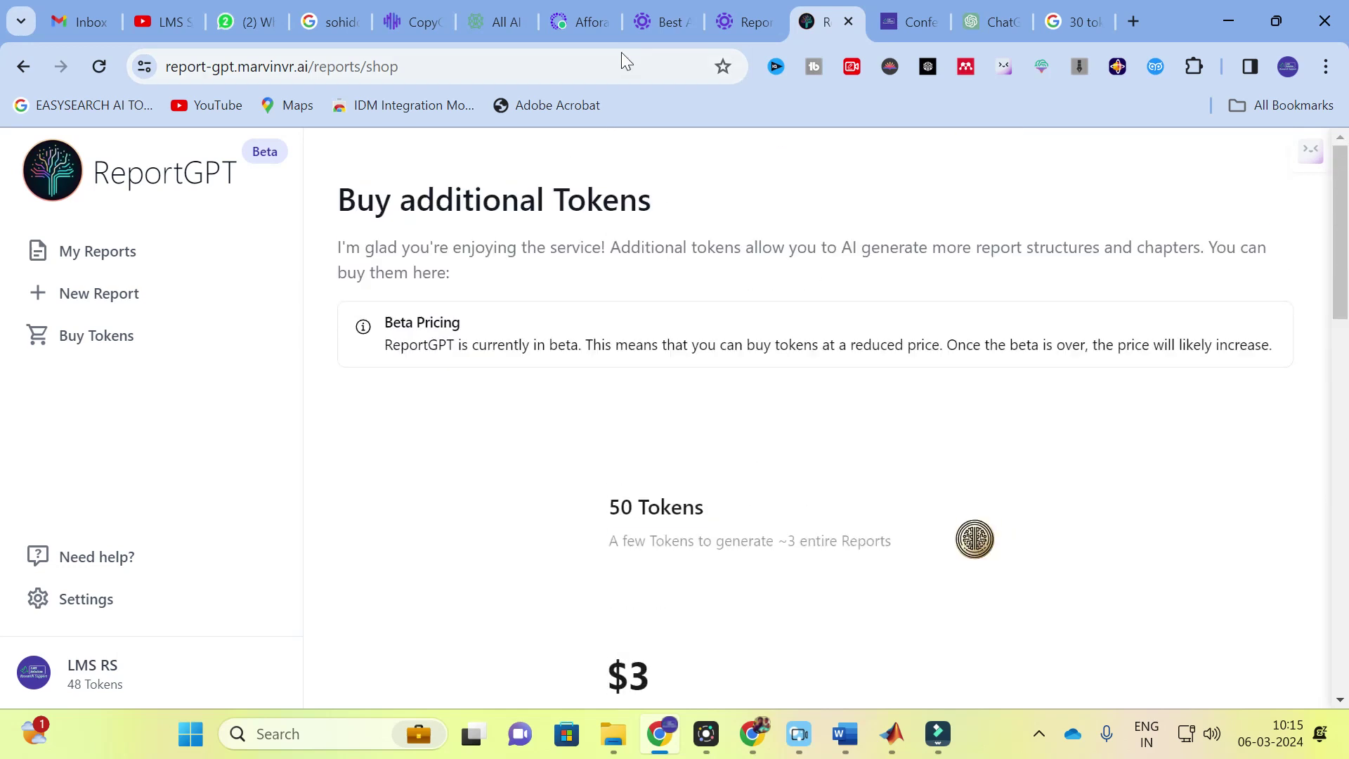
Switch to Afforai and check the end of the chatbot's answer and the remaining credit
click(582, 21)
scroll(356, 419, down, 2)
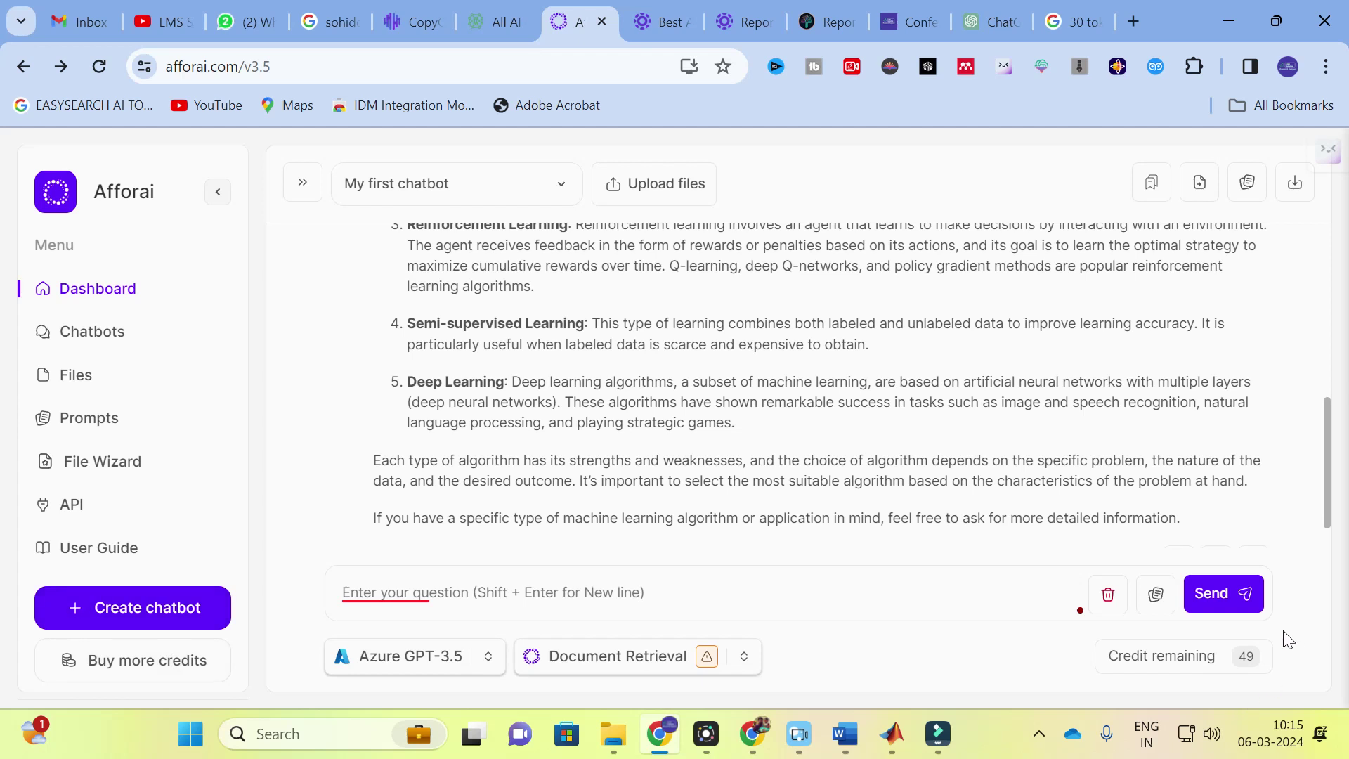
mouse_move(1253, 671)
Switch to ReportGPT and open the form for creating a new report
click(848, 9)
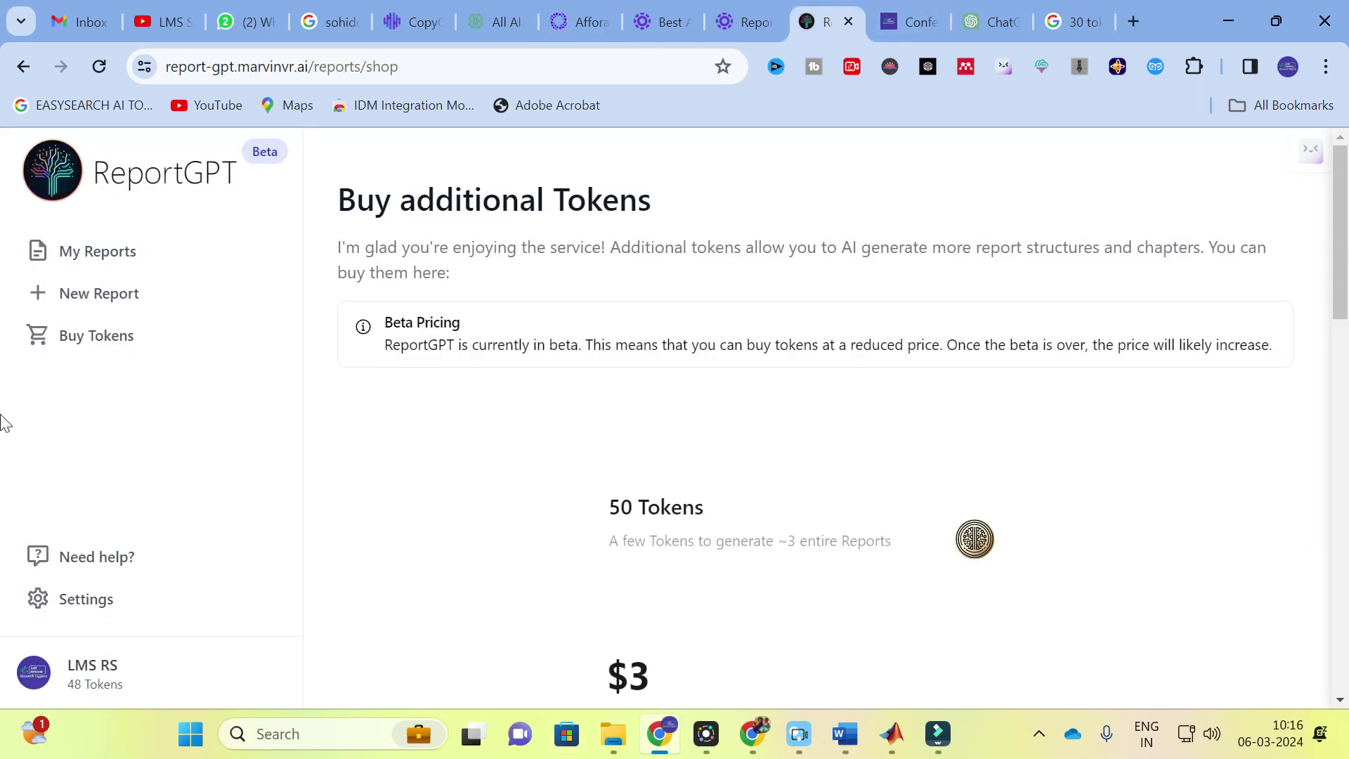
click(78, 293)
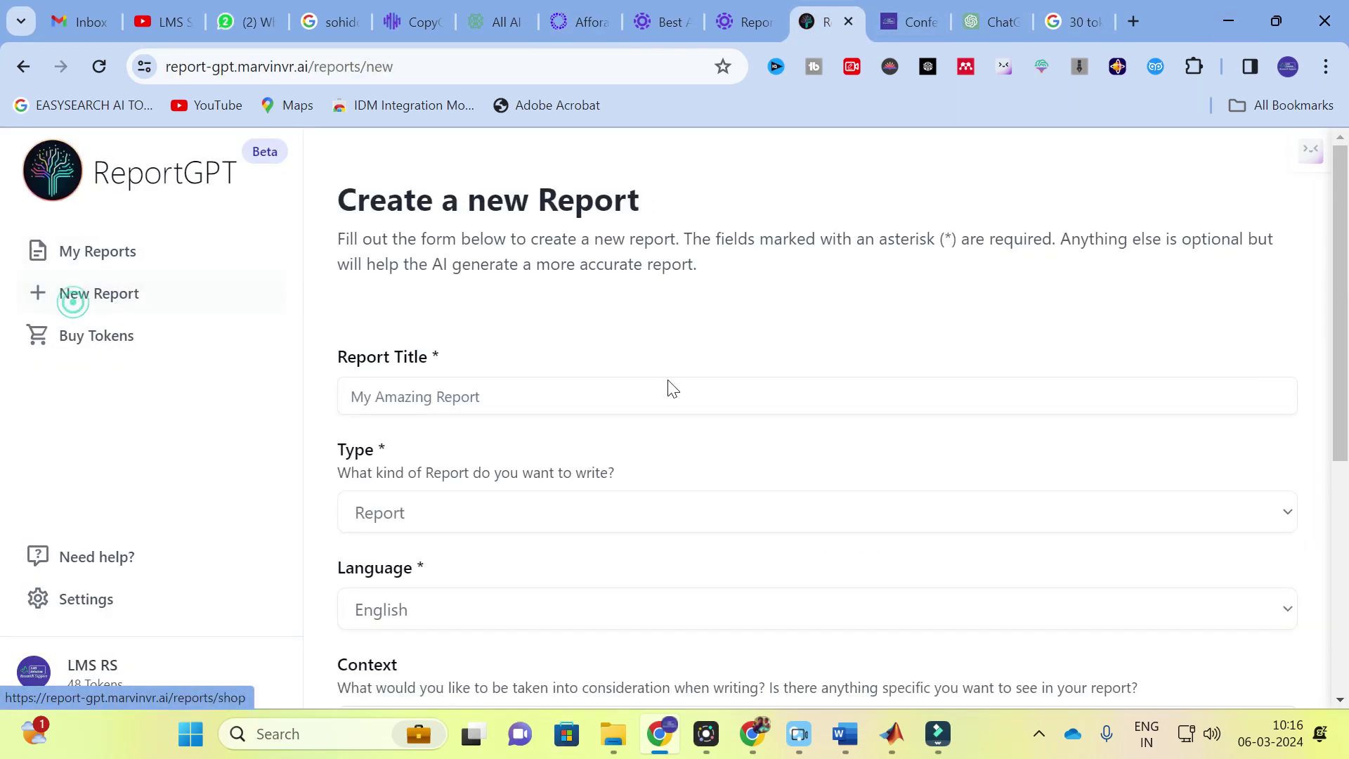